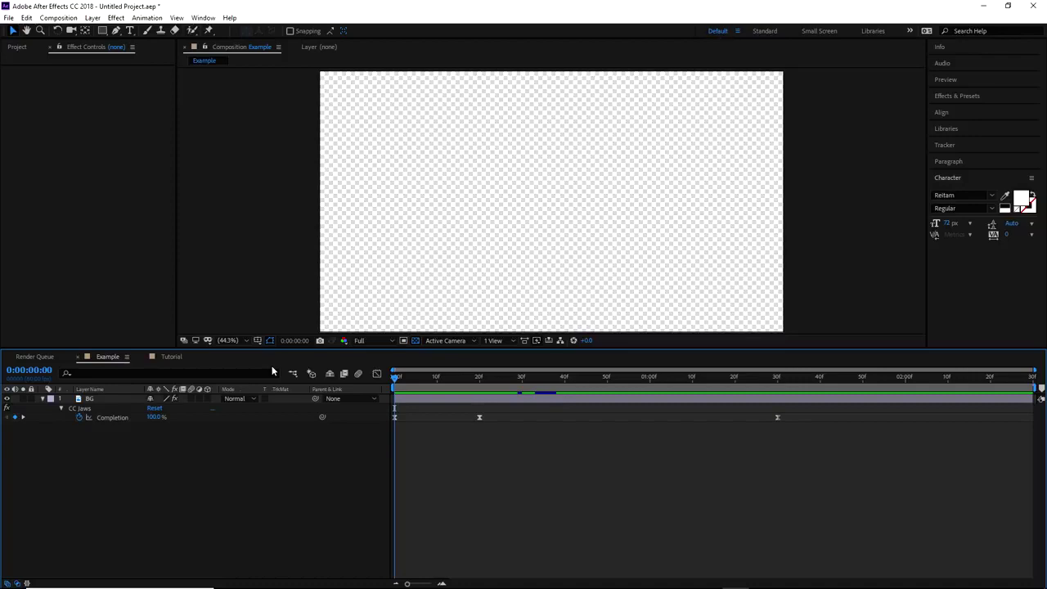
Preview the finished transition animation in the Example composition from the first frame.
{"action": "key", "text": "space"}
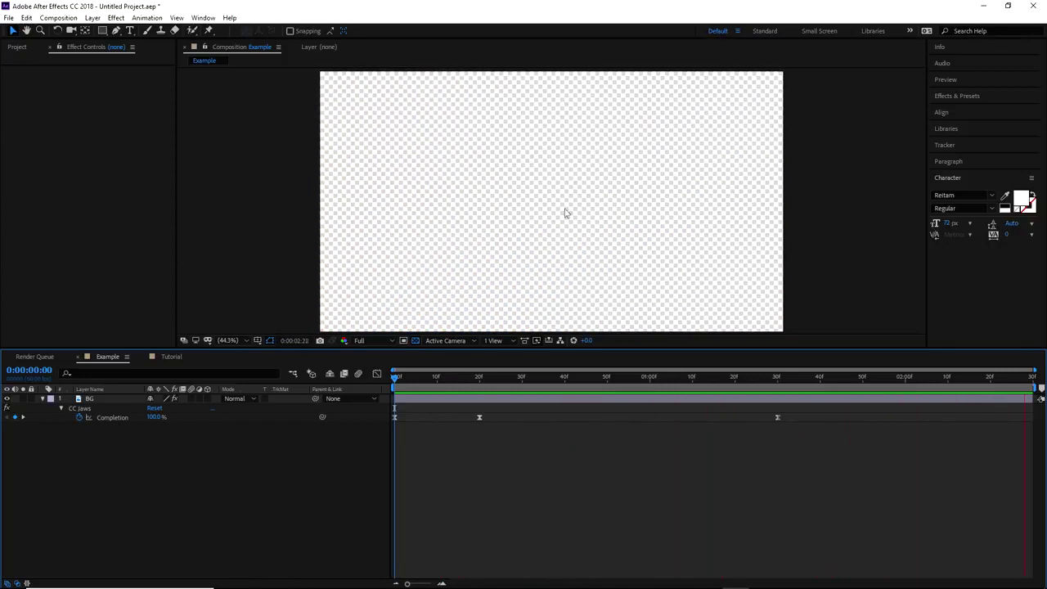
{"action": "key", "text": "space"}
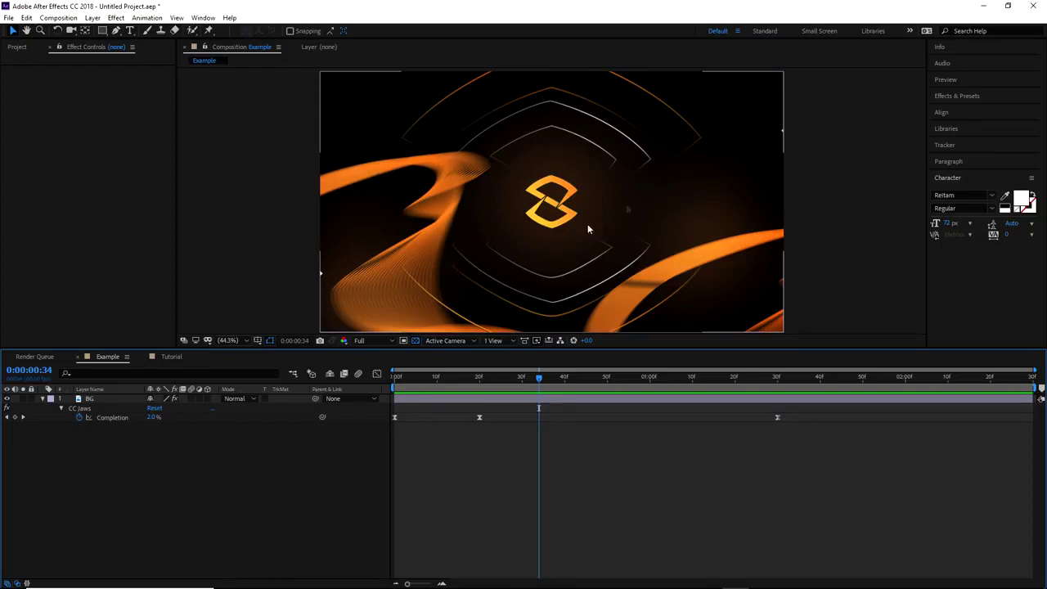
{"action": "key", "text": "Home"}
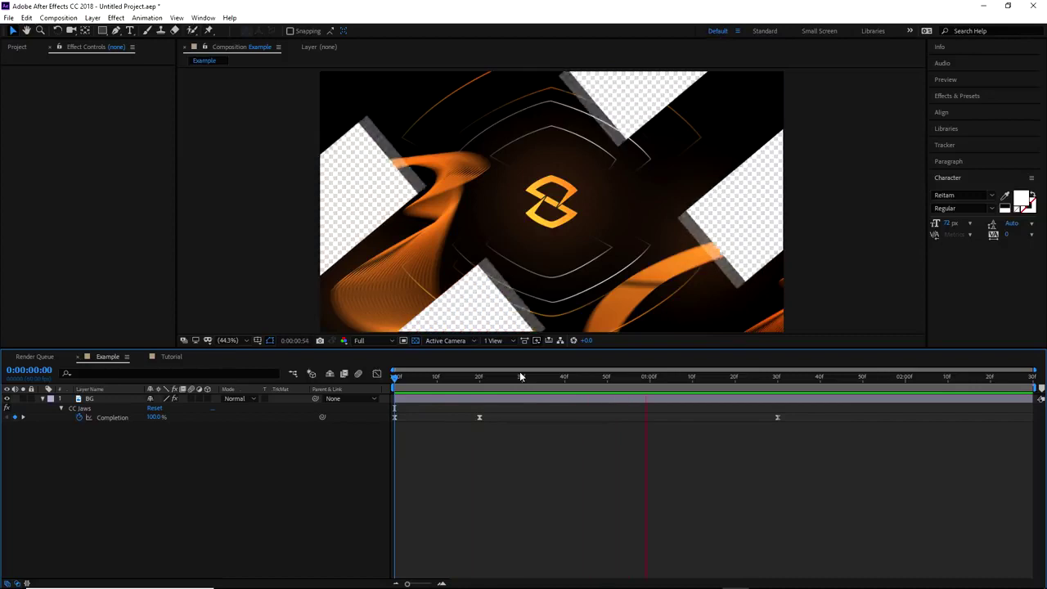
{"action": "key", "text": "space"}
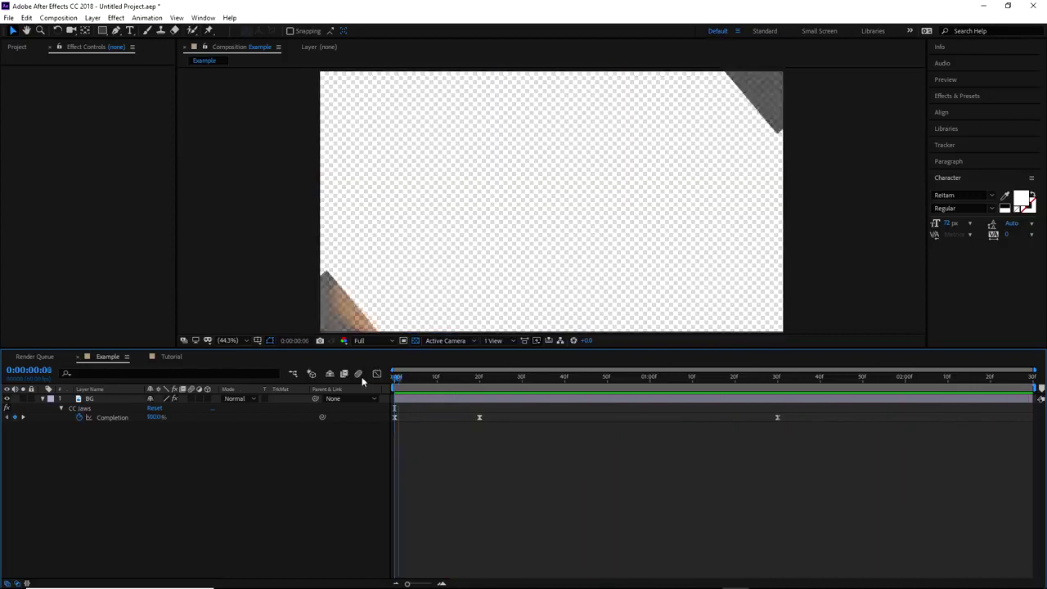
Switch to Streamlabs OBS, view the Intro, Screen, Scene and Ending scenes, and return to After Effects.
{"action": "left_click", "coordinate": [575, 586]}
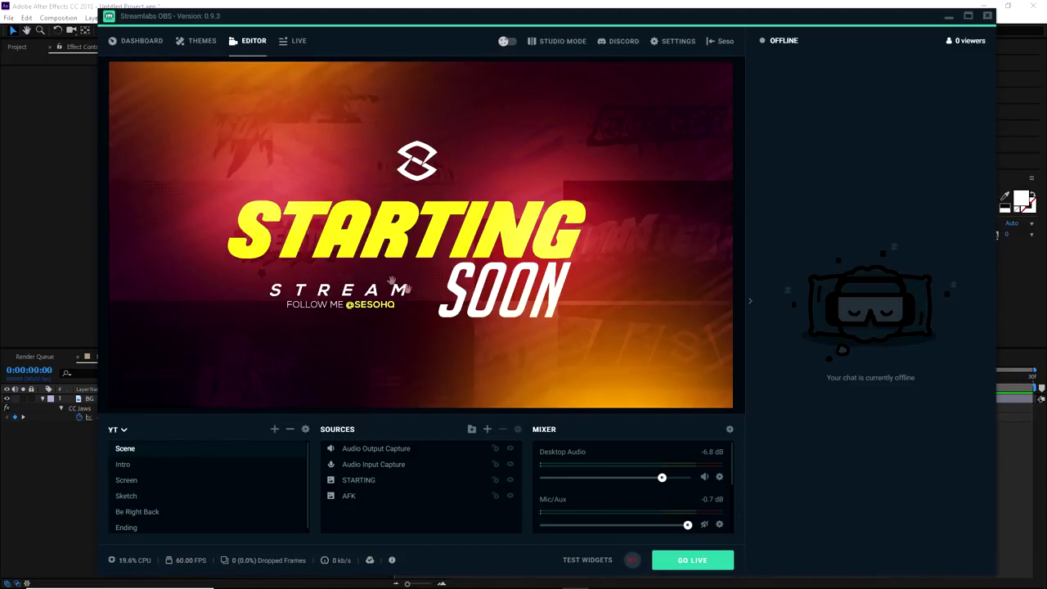
{"action": "left_click", "coordinate": [138, 465]}
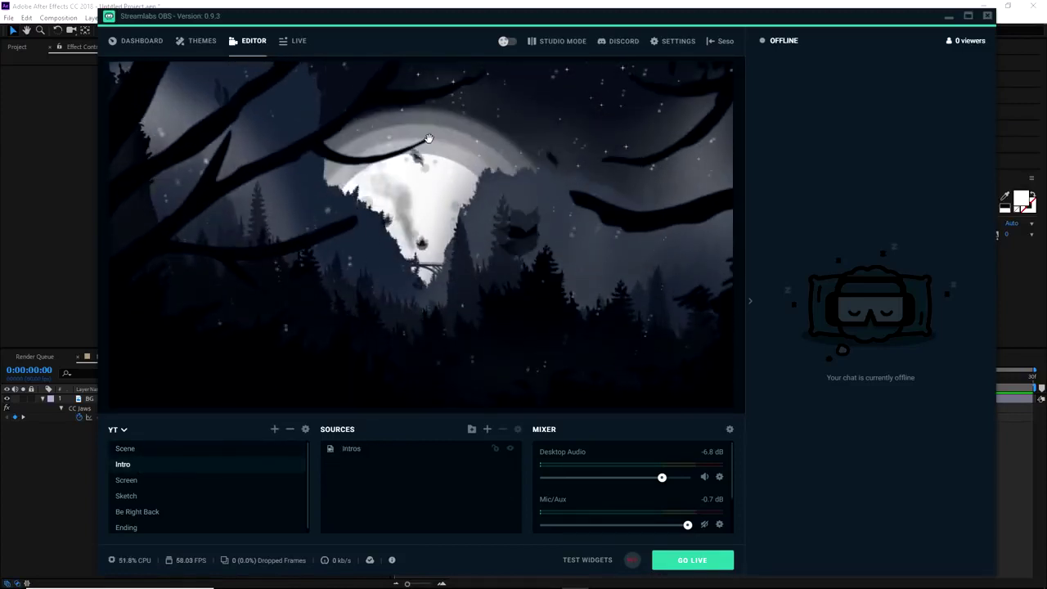
{"action": "left_click", "coordinate": [124, 480]}
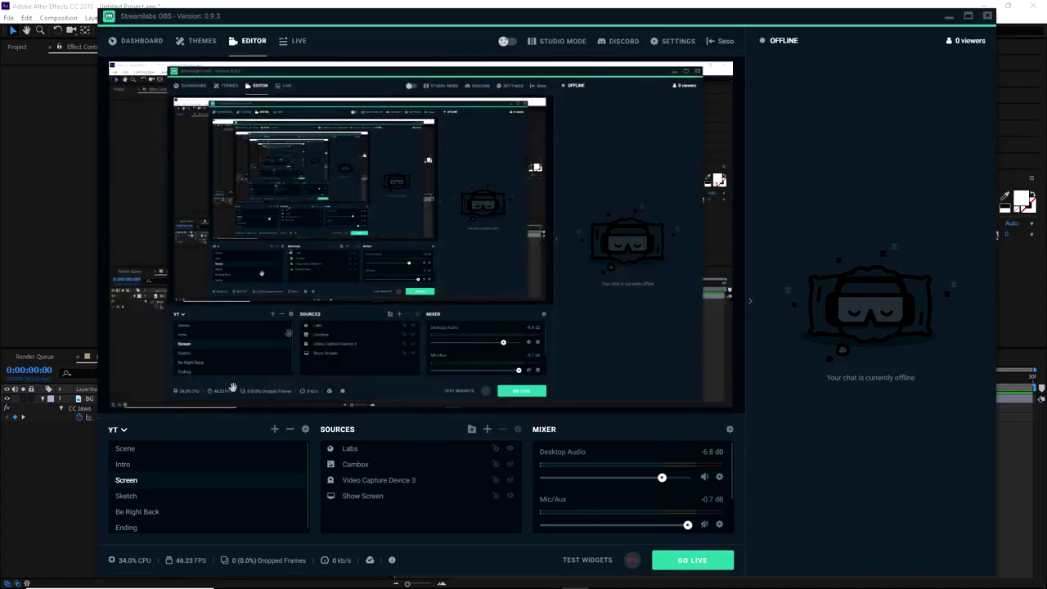
{"action": "left_click", "coordinate": [144, 450]}
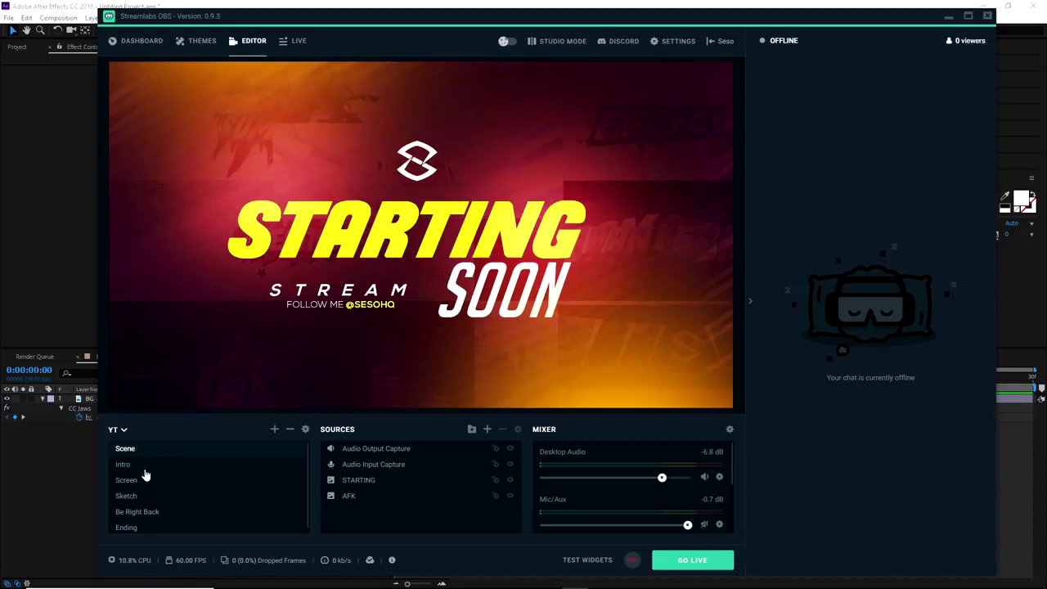
{"action": "left_click", "coordinate": [131, 527]}
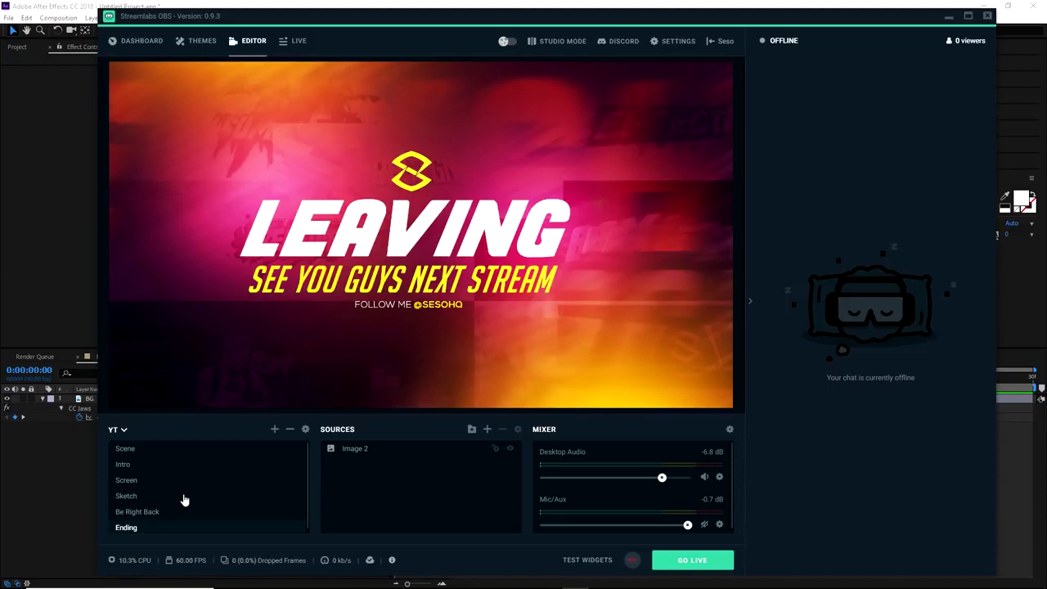
{"action": "left_click", "coordinate": [474, 6]}
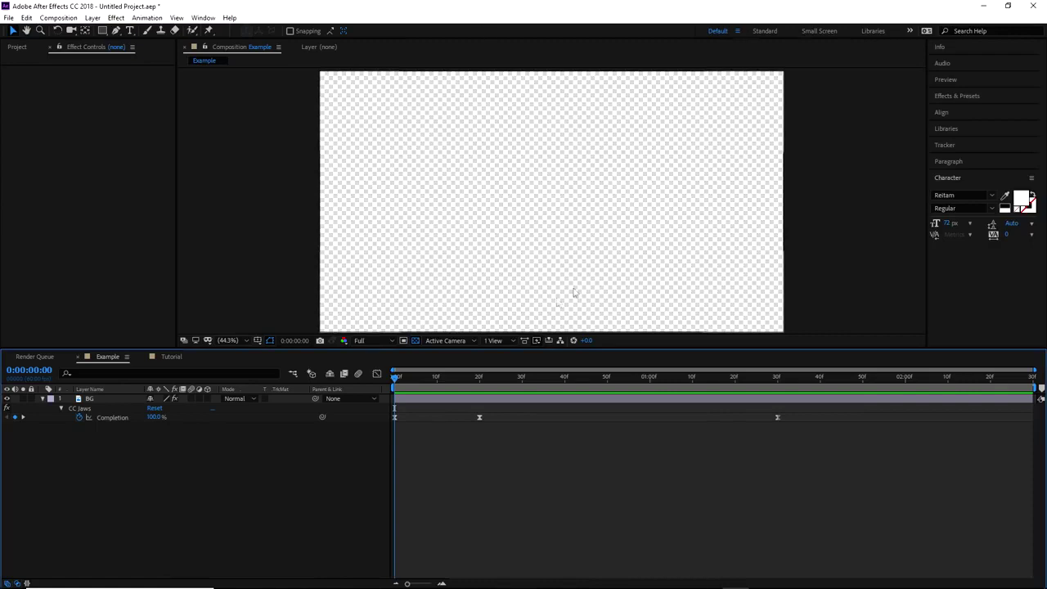
Play the Example composition again and scrub through the block transition's opening and closing, ending at the first frame.
{"action": "key", "text": "space"}
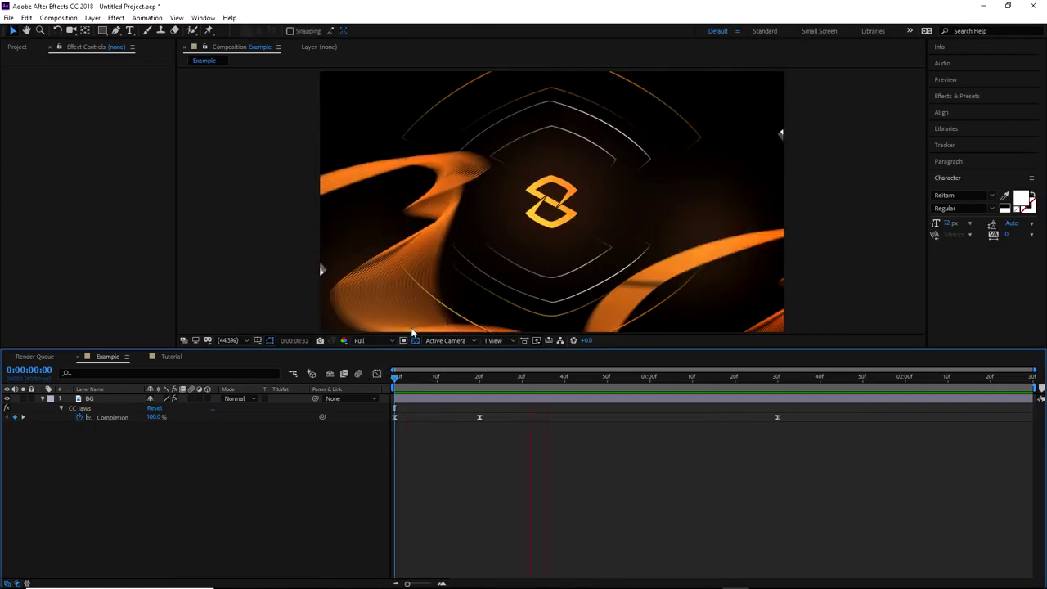
{"action": "left_click", "coordinate": [402, 378]}
{"action": "left_click_drag", "start_coordinate": [402, 380], "coordinate": [445, 384]}
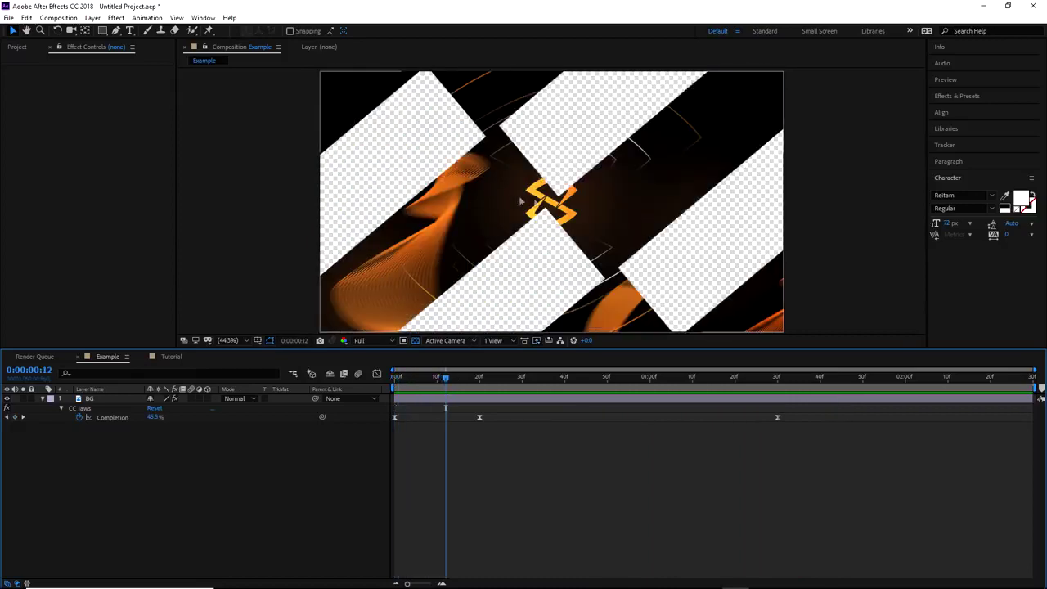
{"action": "key", "text": "Page_Down"}
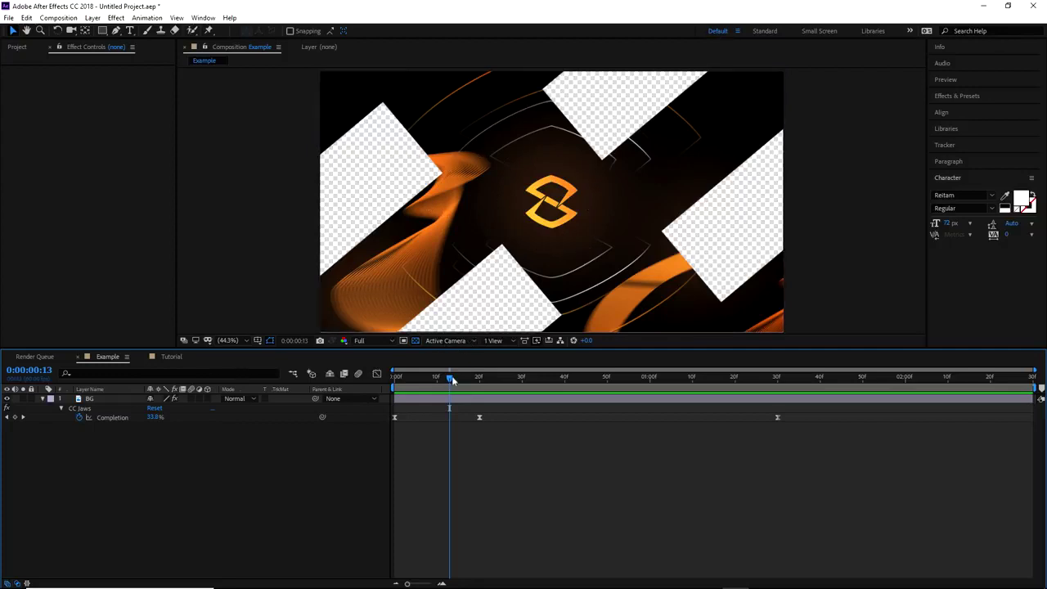
{"action": "left_click_drag", "start_coordinate": [457, 381], "coordinate": [676, 378]}
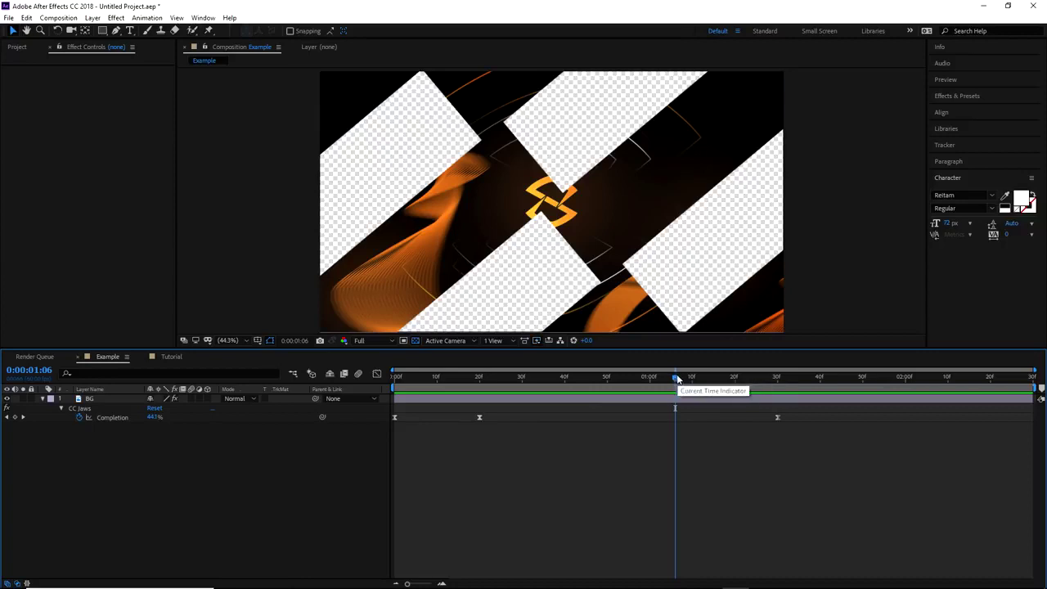
{"action": "left_click_drag", "start_coordinate": [457, 379], "coordinate": [381, 384]}
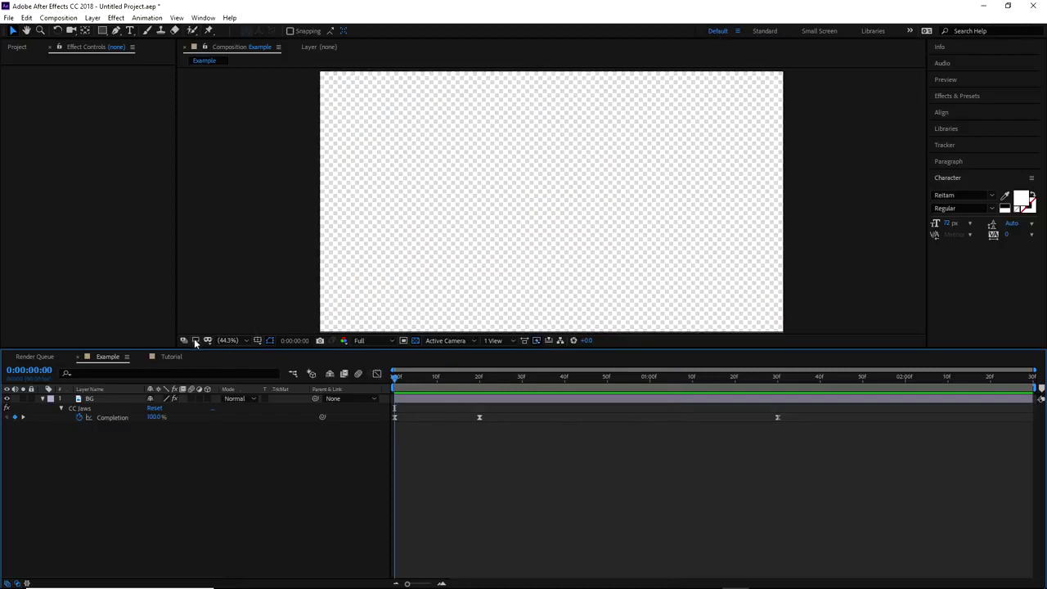
Create a black 1920 × 1080 px solid named Background in the Tutorial composition.
{"action": "left_click", "coordinate": [171, 357]}
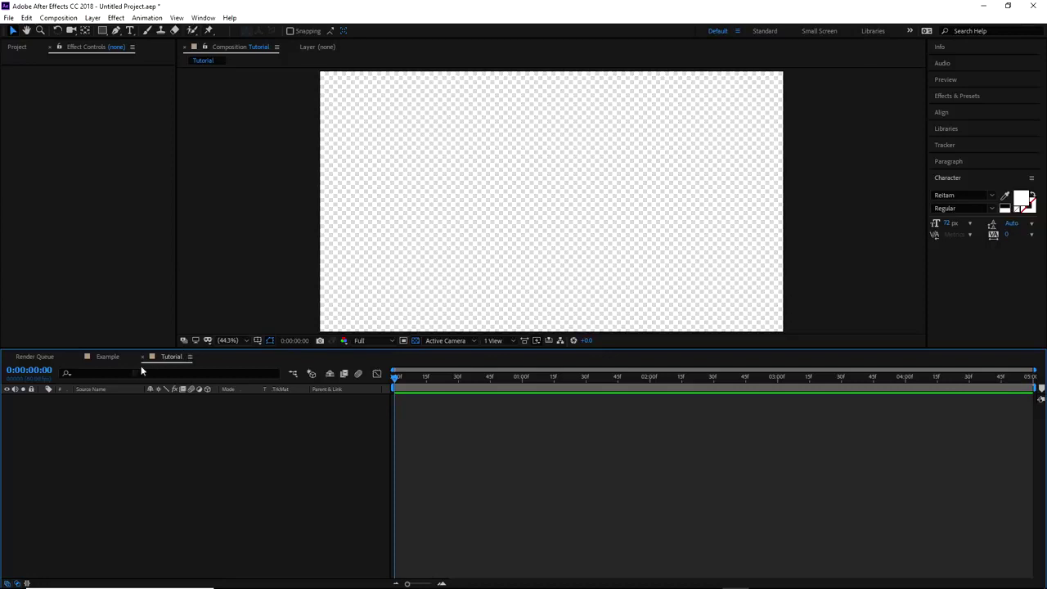
{"action": "right_click", "coordinate": [156, 414]}
{"action": "mouse_move", "coordinate": [175, 420]}
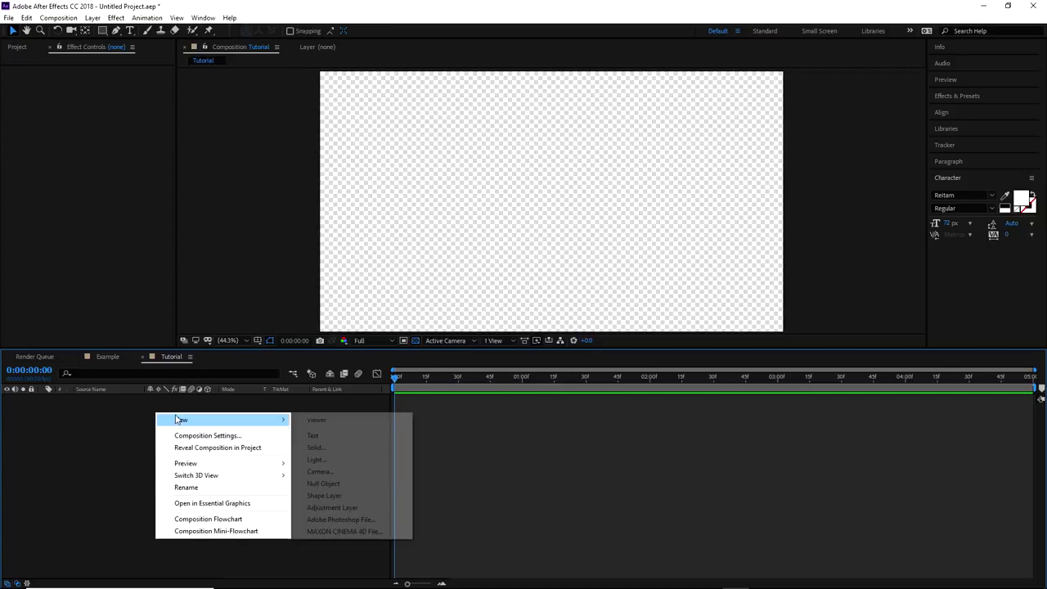
{"action": "left_click", "coordinate": [311, 449]}
{"action": "type", "text": "Backgr"}
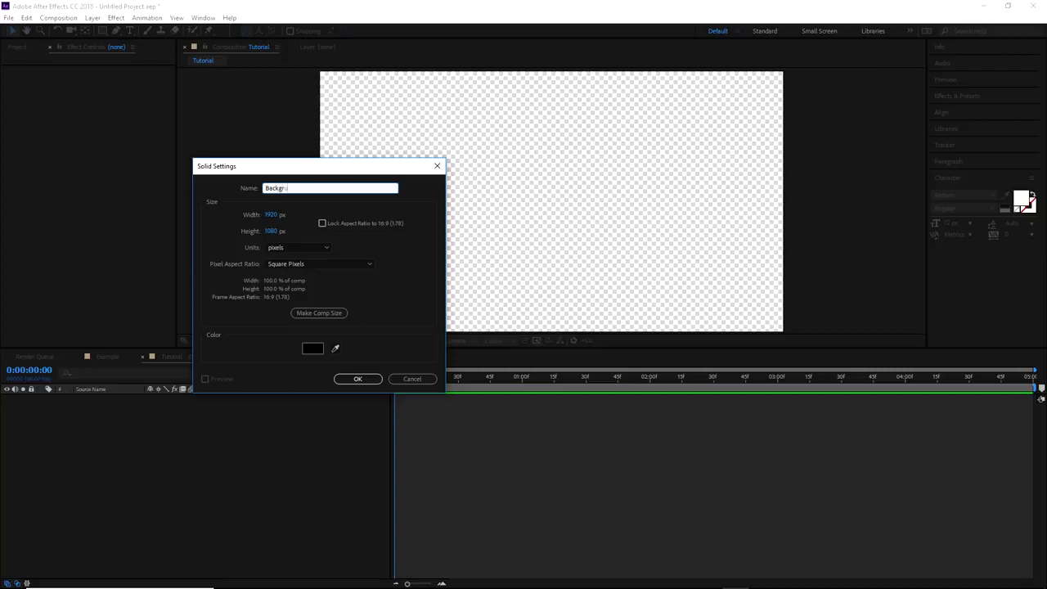
{"action": "type", "text": "ound"}
{"action": "key", "text": "Return"}
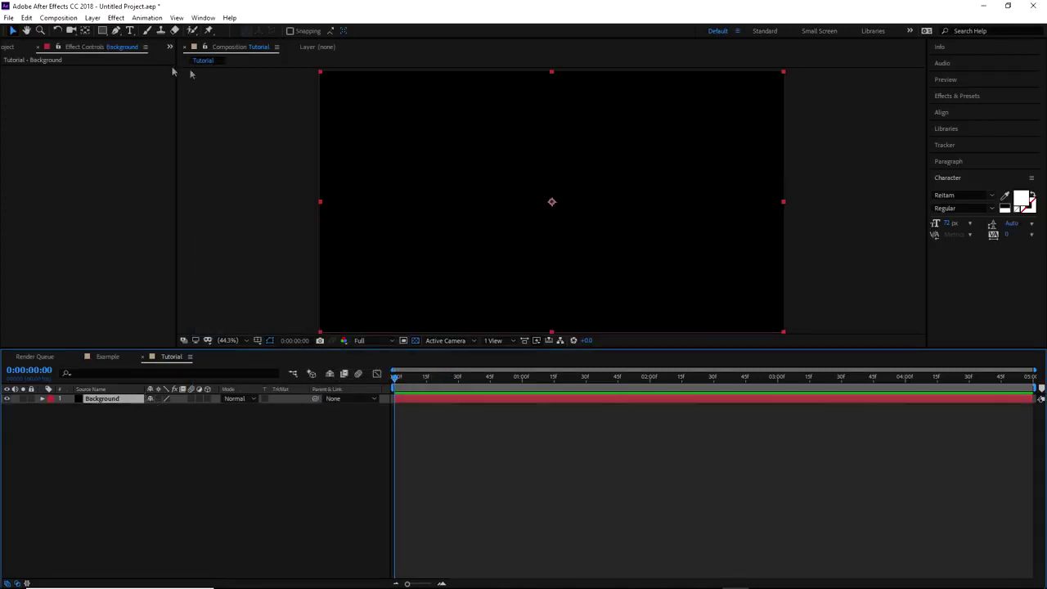
Apply the CC Jaws transition effect to the Background layer and set its Completion to 29%.
{"action": "left_click", "coordinate": [119, 18]}
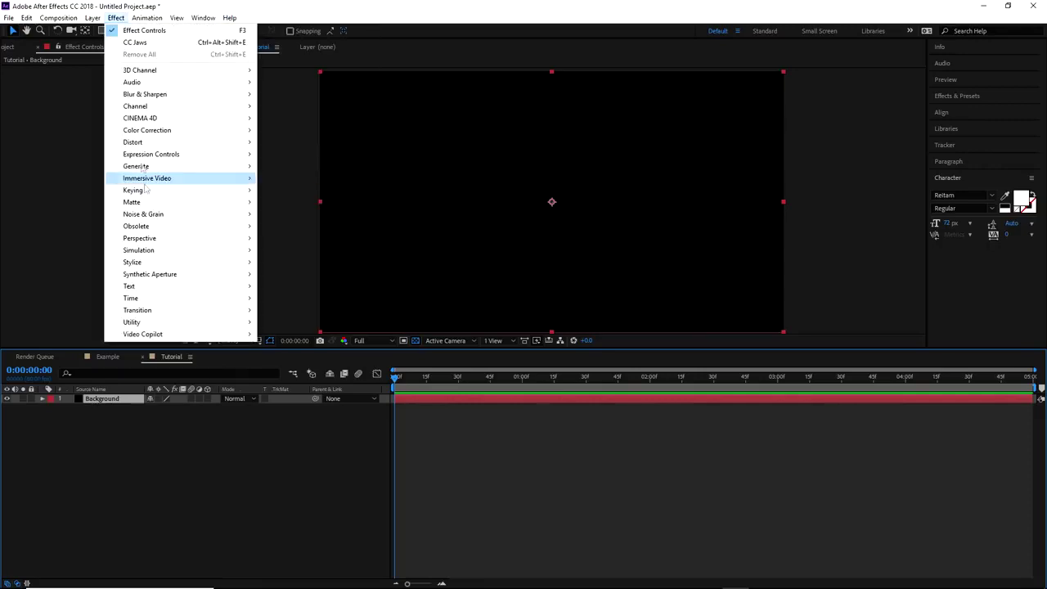
{"action": "mouse_move", "coordinate": [141, 310]}
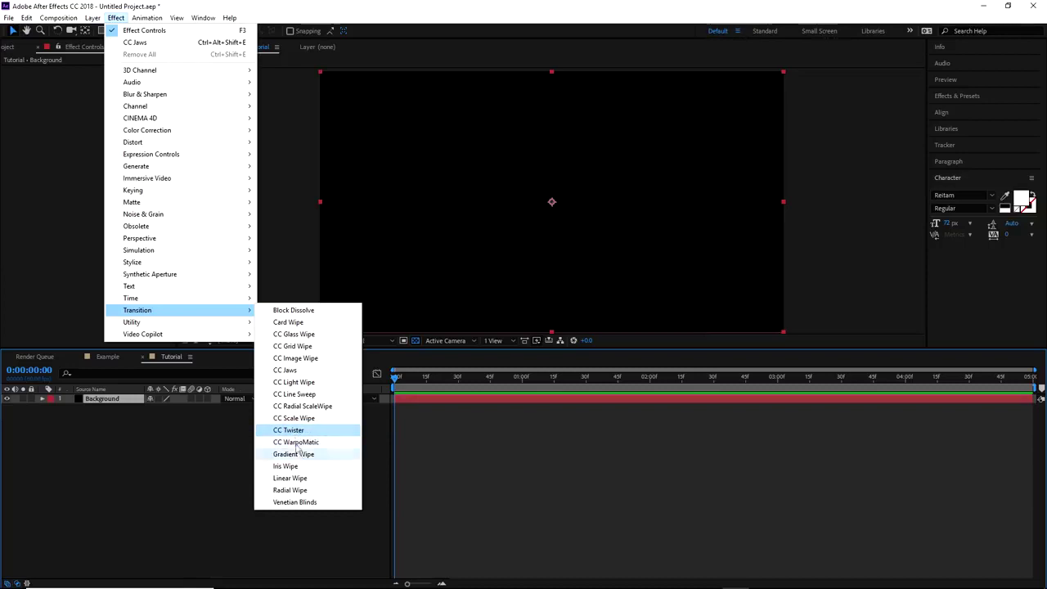
{"action": "left_click", "coordinate": [285, 369]}
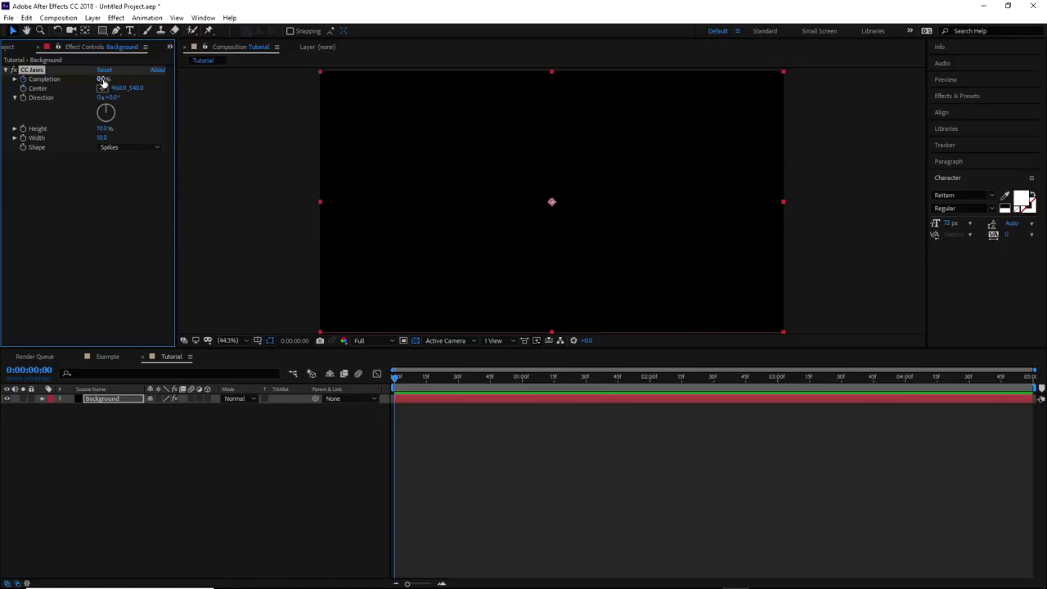
{"action": "left_click_drag", "start_coordinate": [104, 79], "coordinate": [227, 99]}
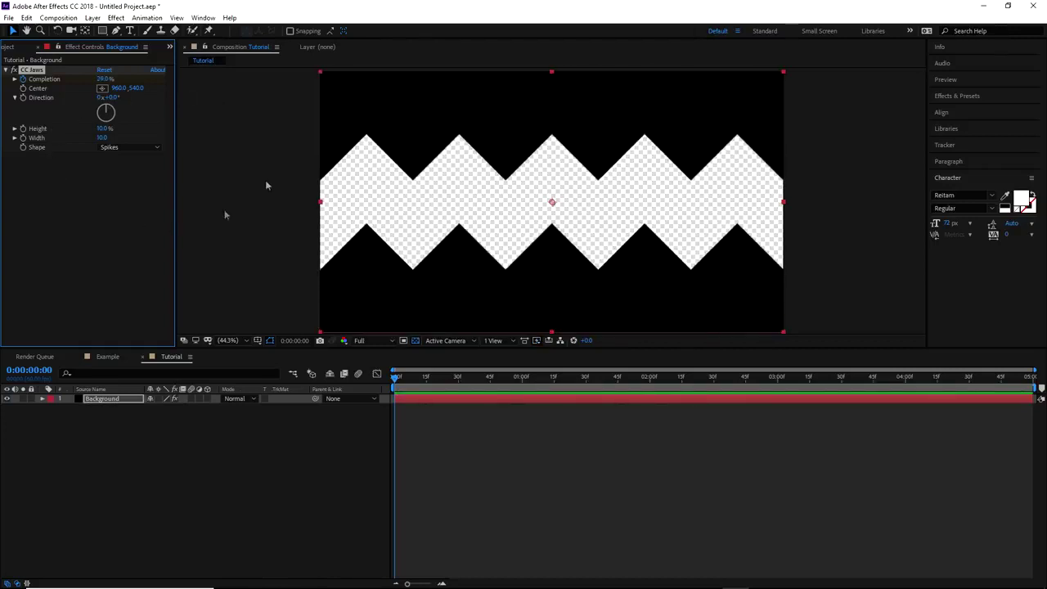
Try the RoboJaw, Block and Waves shapes for CC Jaws and settle on Block.
{"action": "left_click", "coordinate": [126, 147]}
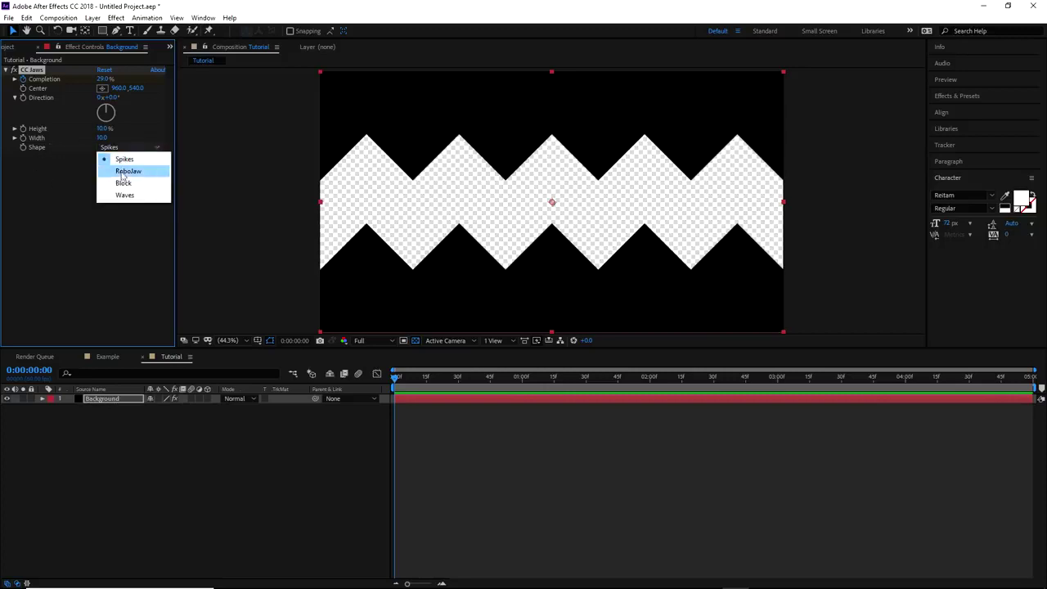
{"action": "left_click", "coordinate": [127, 170]}
{"action": "left_click", "coordinate": [129, 148]}
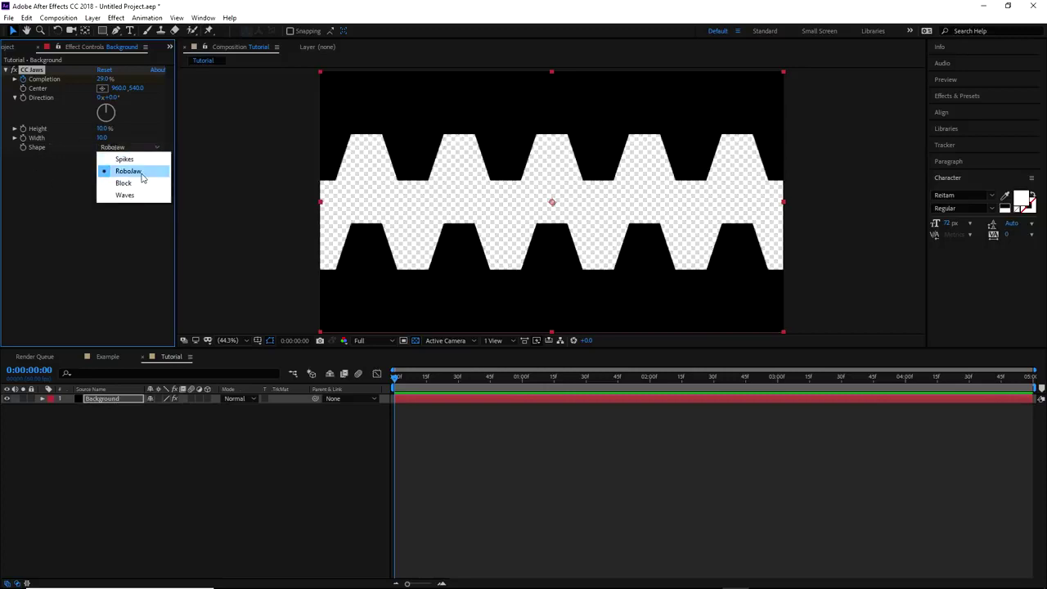
{"action": "left_click", "coordinate": [139, 182]}
{"action": "left_click", "coordinate": [137, 149]}
{"action": "left_click", "coordinate": [141, 194]}
{"action": "left_click", "coordinate": [137, 149]}
{"action": "left_click", "coordinate": [124, 182]}
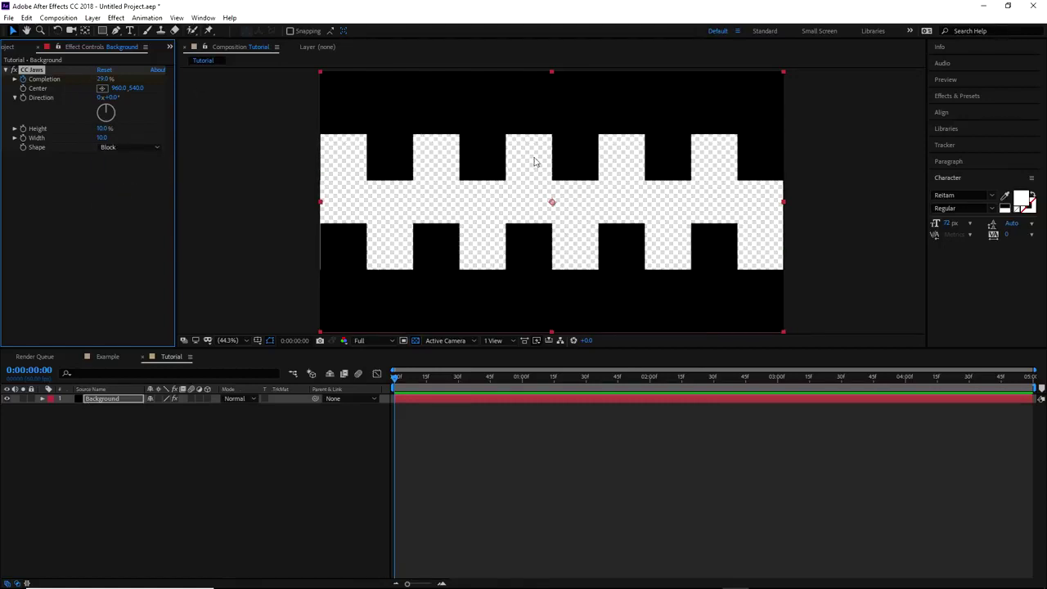
Examine the angled block pattern at frame 11 of the Example composition and return to the Tutorial composition.
{"action": "left_click", "coordinate": [107, 356]}
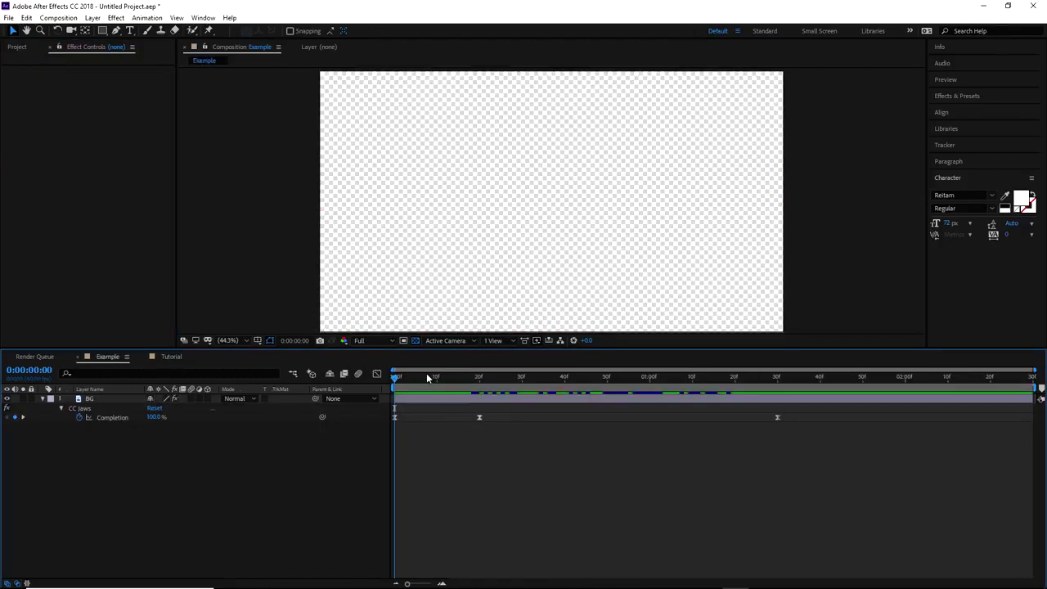
{"action": "mouse_move", "coordinate": [426, 376]}
{"action": "left_mouse_down"}
{"action": "mouse_move", "coordinate": [467, 378]}
{"action": "mouse_move", "coordinate": [440, 376]}
{"action": "left_mouse_up"}
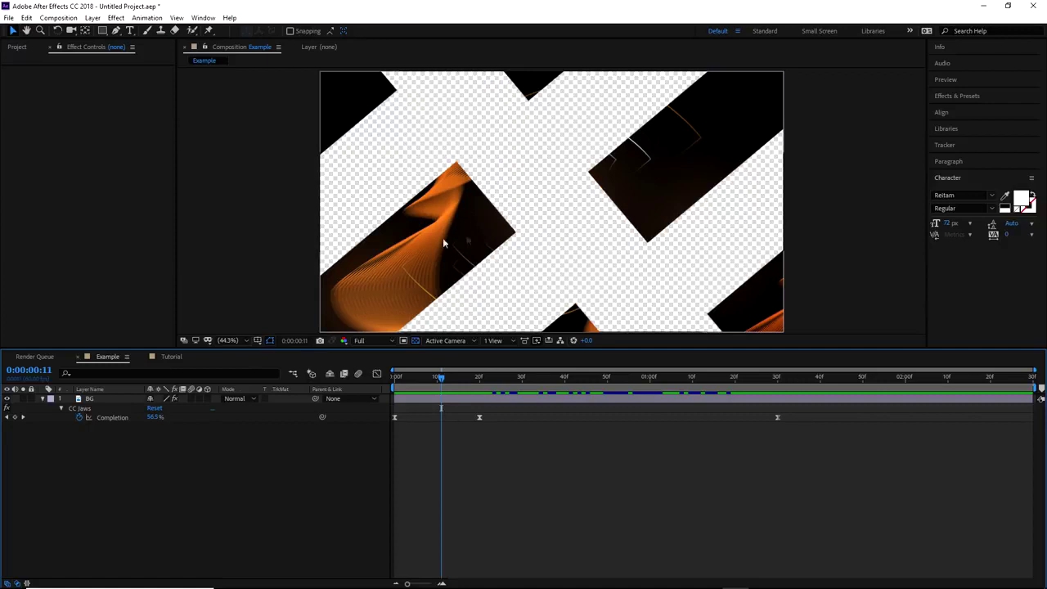
{"action": "left_click", "coordinate": [161, 357]}
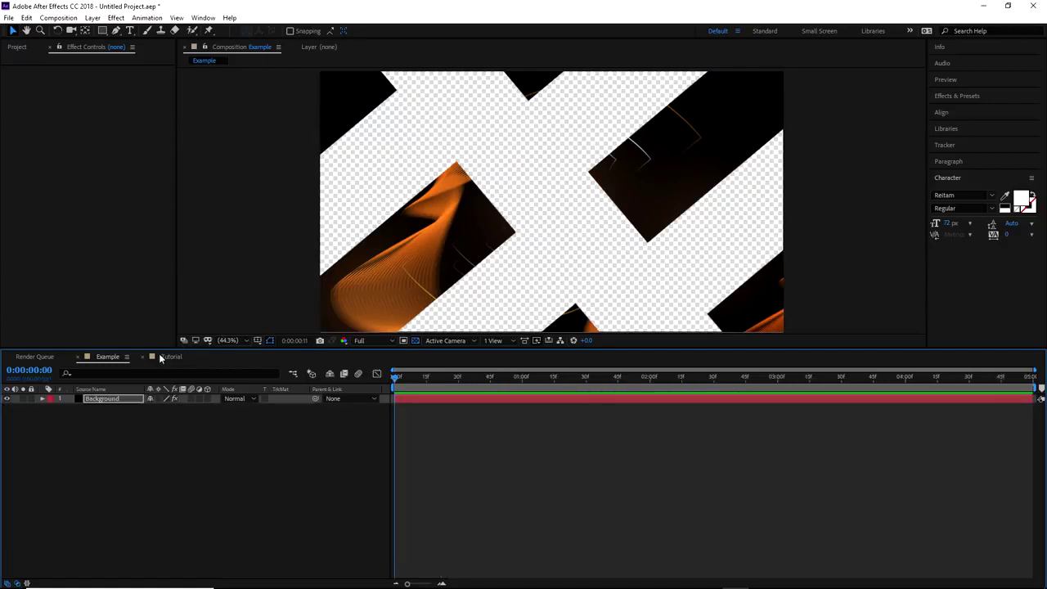
Set the CC Jaws Direction on the Background layer to 50°.
{"action": "left_click", "coordinate": [112, 97]}
{"action": "type", "text": "50"}
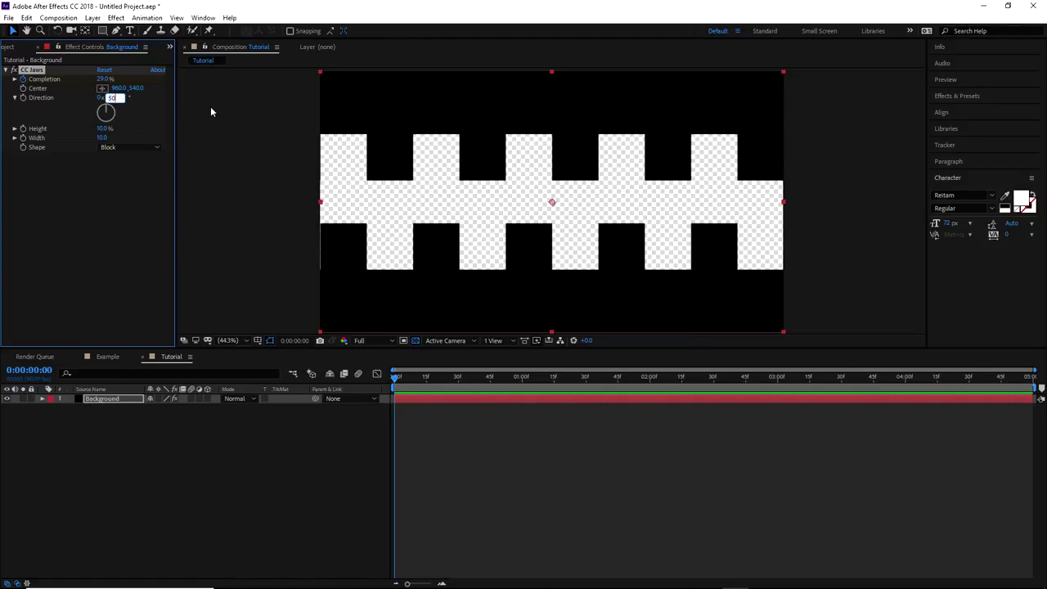
{"action": "key", "text": "Return"}
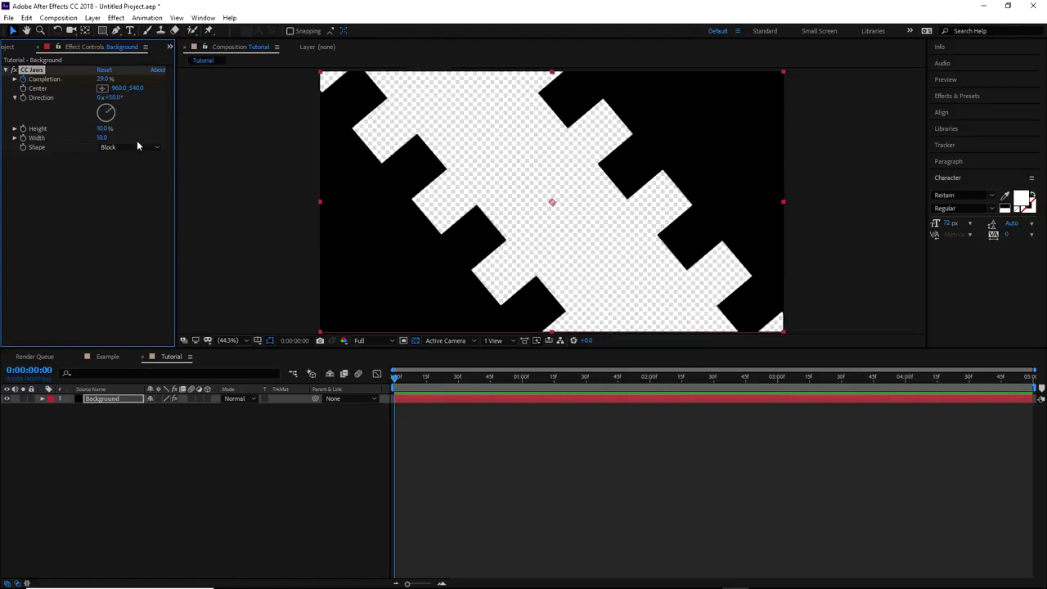
Set the CC Jaws Width to 20 and Height to 100%.
{"action": "left_click", "coordinate": [102, 138]}
{"action": "type", "text": "20"}
{"action": "key", "text": "Return"}
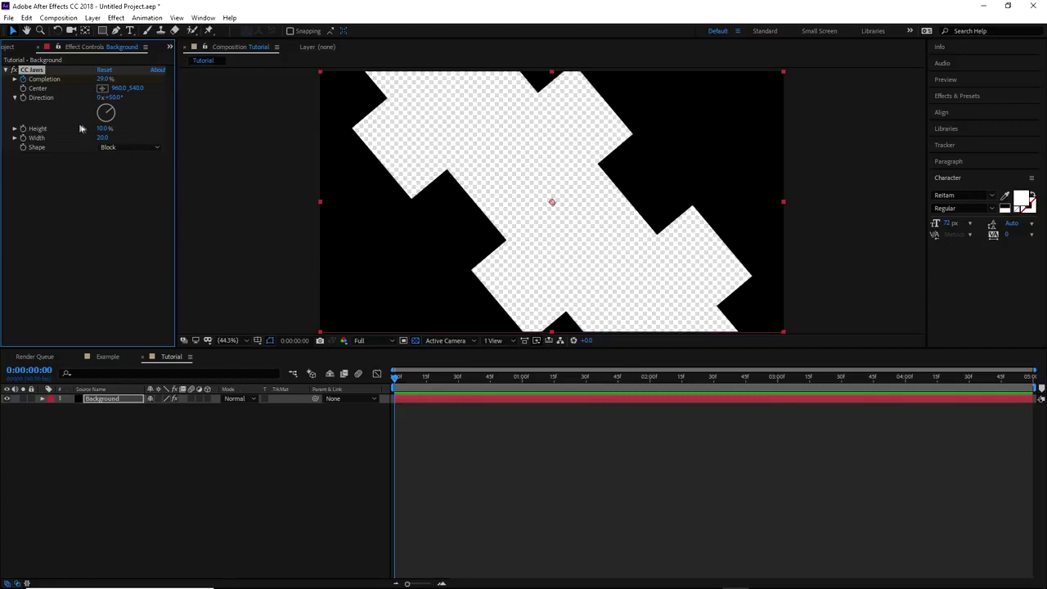
{"action": "left_click_drag", "start_coordinate": [103, 128], "coordinate": [168, 142]}
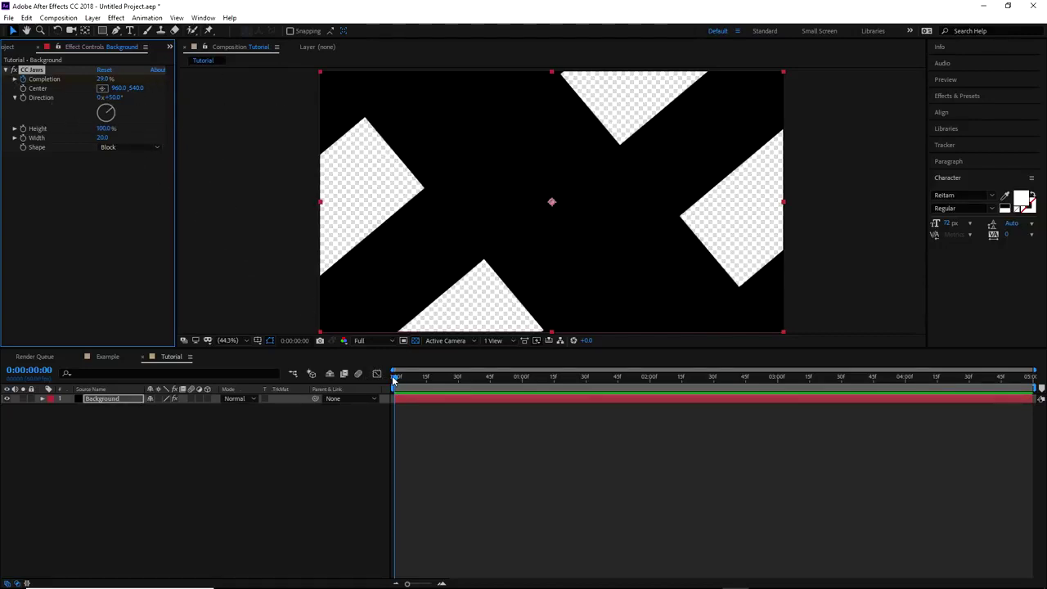
Reveal the Background layer's keyframed properties and keyframe the CC Jaws Completion at 0% at 0:00:01:30.
{"action": "left_click_drag", "start_coordinate": [393, 379], "coordinate": [585, 385]}
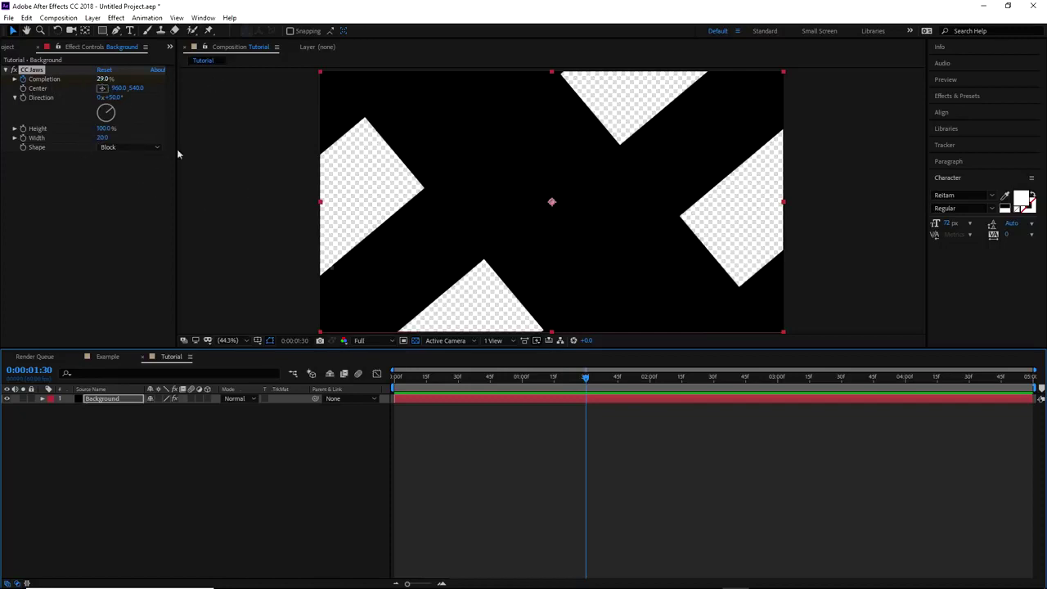
{"action": "key", "text": "u"}
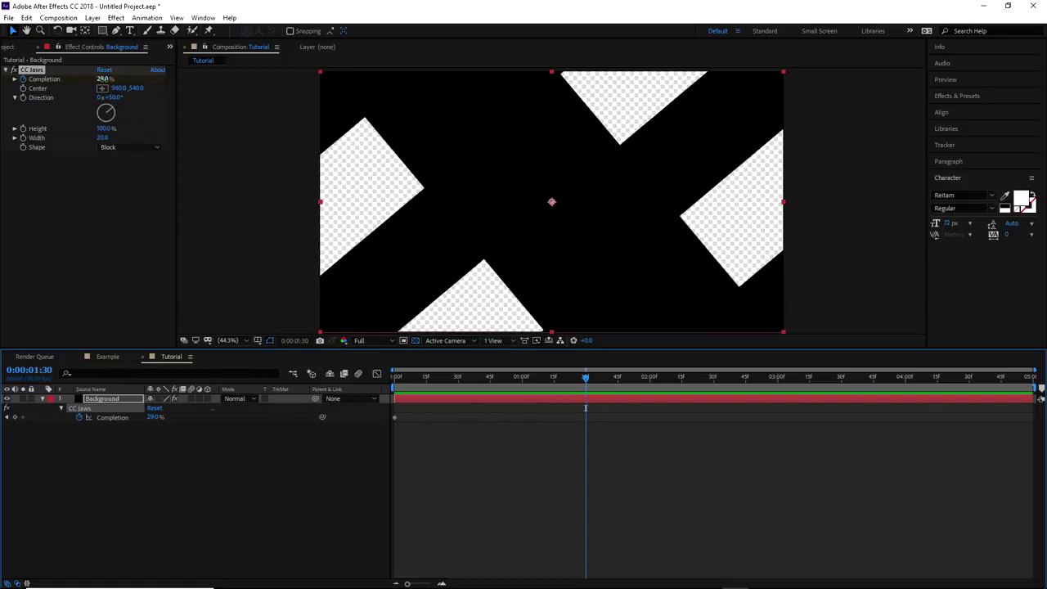
{"action": "left_click_drag", "start_coordinate": [103, 79], "coordinate": [73, 79]}
Set the CC Jaws Completion keyframe at 0:00:00:00 to 100%.
{"action": "left_click_drag", "start_coordinate": [585, 376], "coordinate": [382, 370]}
{"action": "left_click_drag", "start_coordinate": [105, 79], "coordinate": [160, 81]}
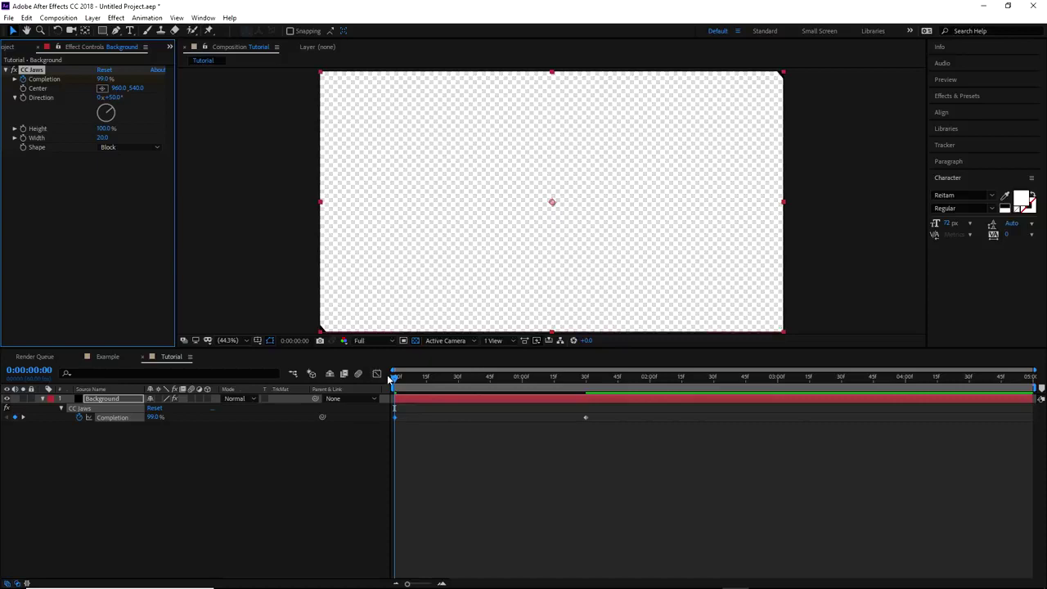
{"action": "left_click_drag", "start_coordinate": [101, 80], "coordinate": [107, 79]}
Scrub through the closing animation and add a 100% Completion keyframe at 0:00:02:31.
{"action": "left_click", "coordinate": [397, 382]}
{"action": "left_click_drag", "start_coordinate": [396, 382], "coordinate": [579, 381]}
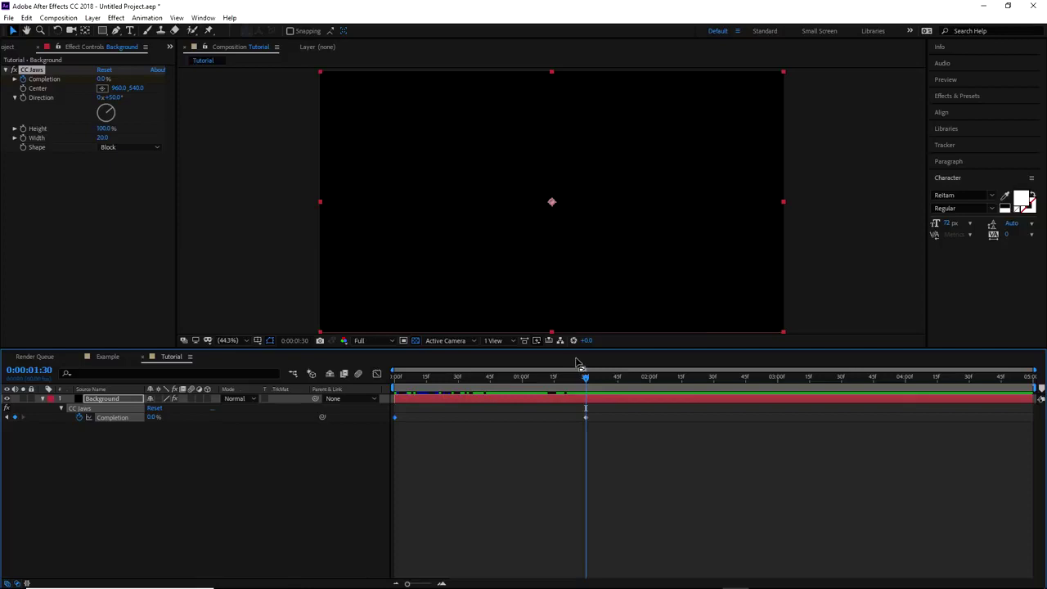
{"action": "left_click_drag", "start_coordinate": [586, 377], "coordinate": [714, 377]}
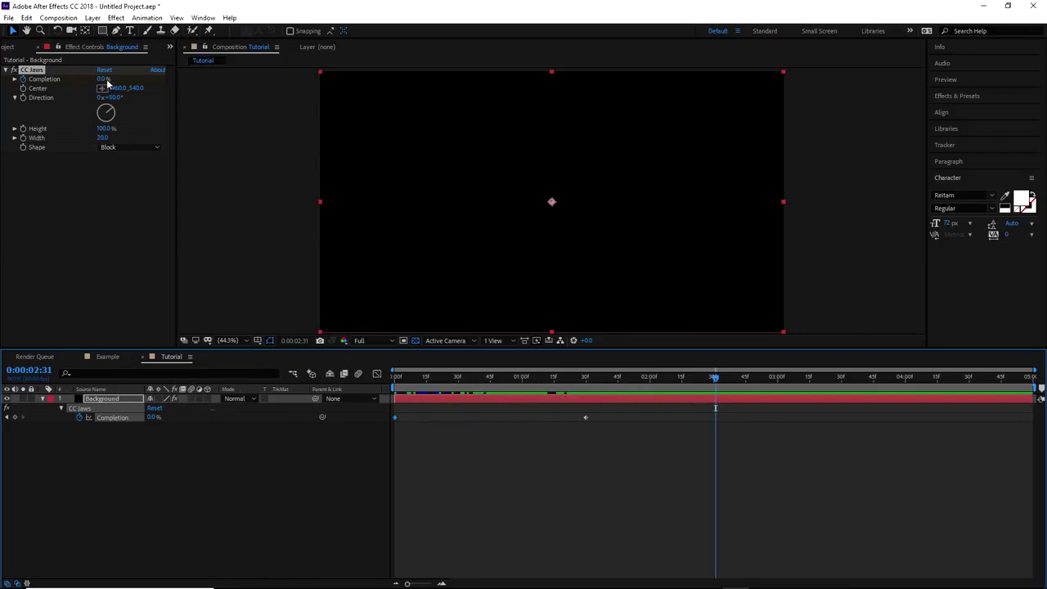
{"action": "left_click_drag", "start_coordinate": [102, 79], "coordinate": [263, 100]}
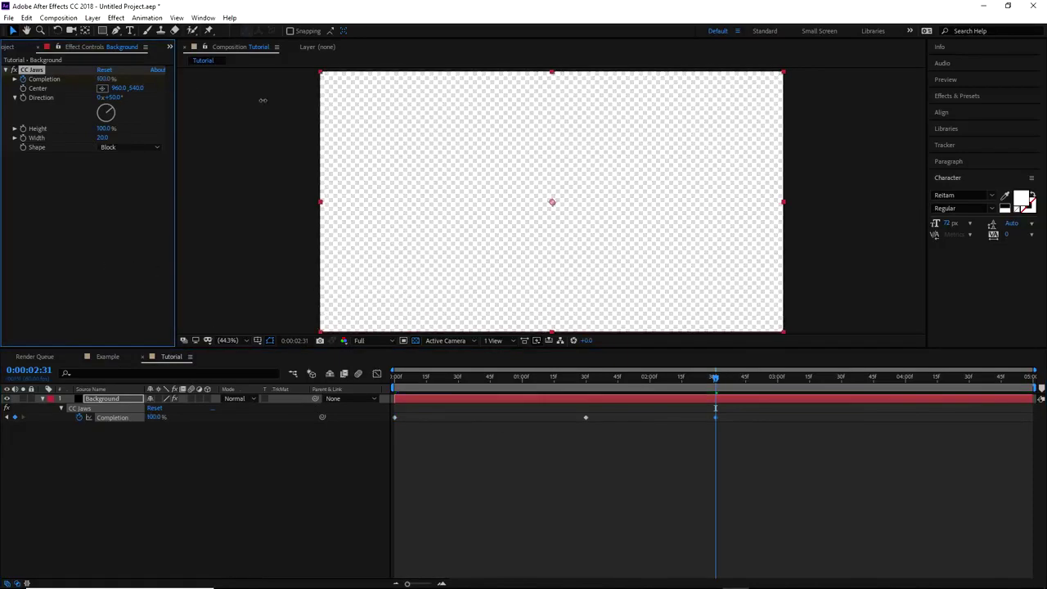
Preview the transition and move the middle Completion keyframe to frame 30, replaying it from the start.
{"action": "left_click", "coordinate": [397, 379]}
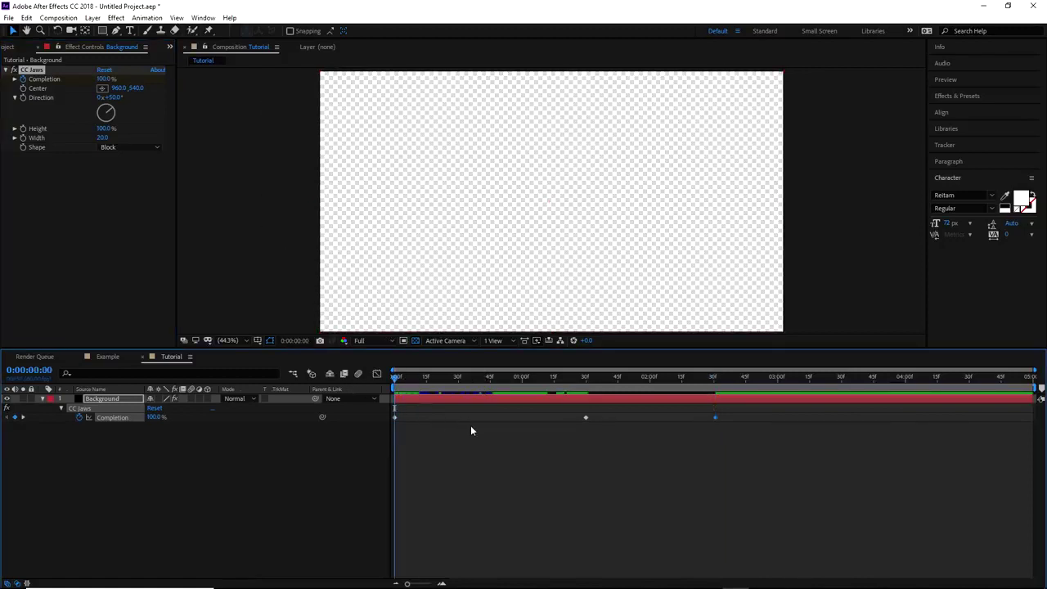
{"action": "key", "text": "space"}
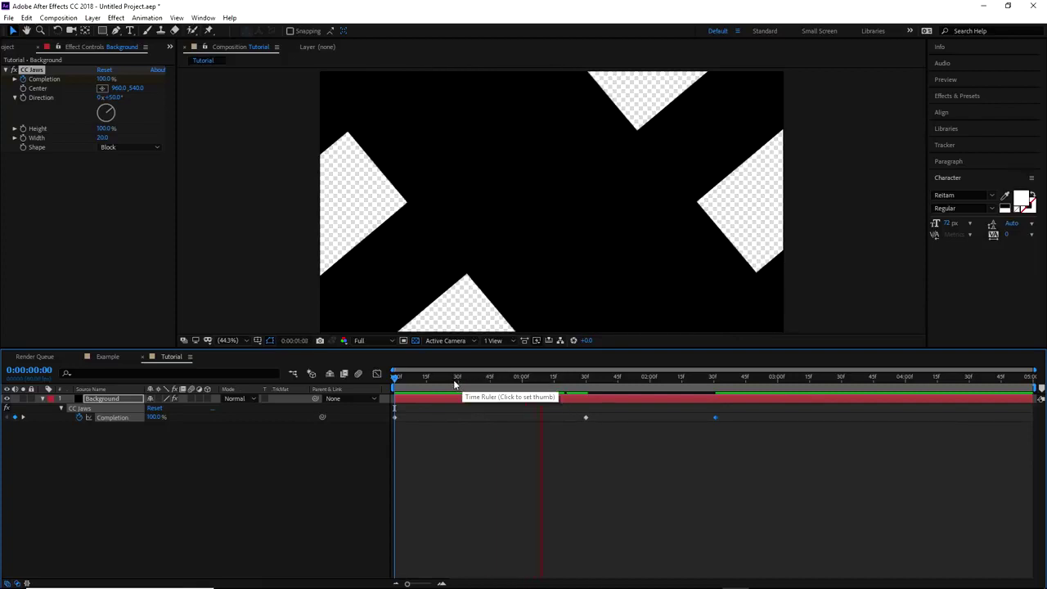
{"action": "left_click", "coordinate": [582, 442]}
{"action": "left_click_drag", "start_coordinate": [586, 417], "coordinate": [458, 417]}
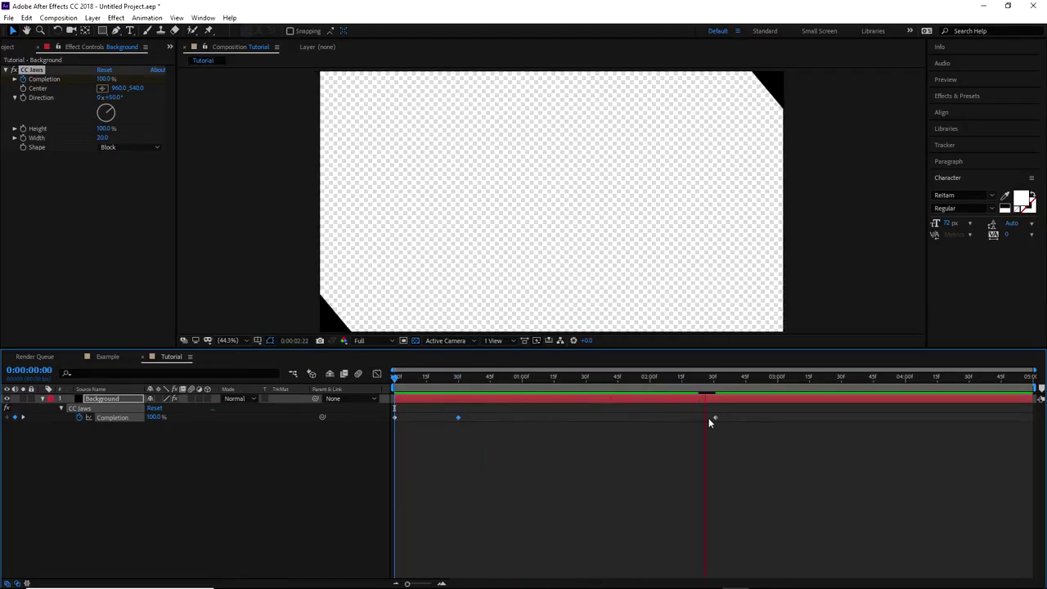
{"action": "left_click", "coordinate": [402, 378]}
{"action": "key", "text": "Home"}
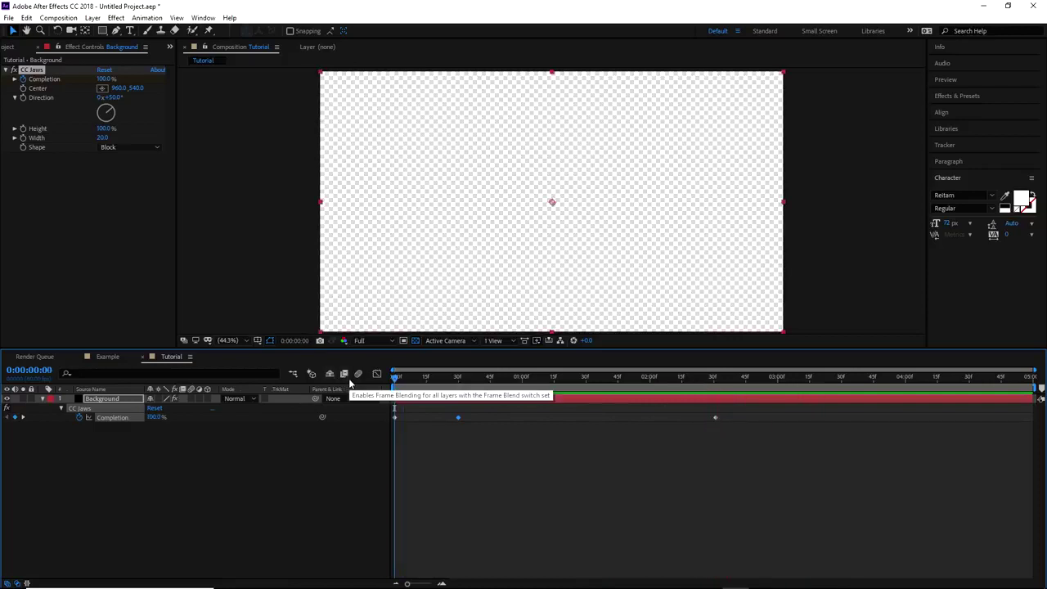
{"action": "key", "text": "space"}
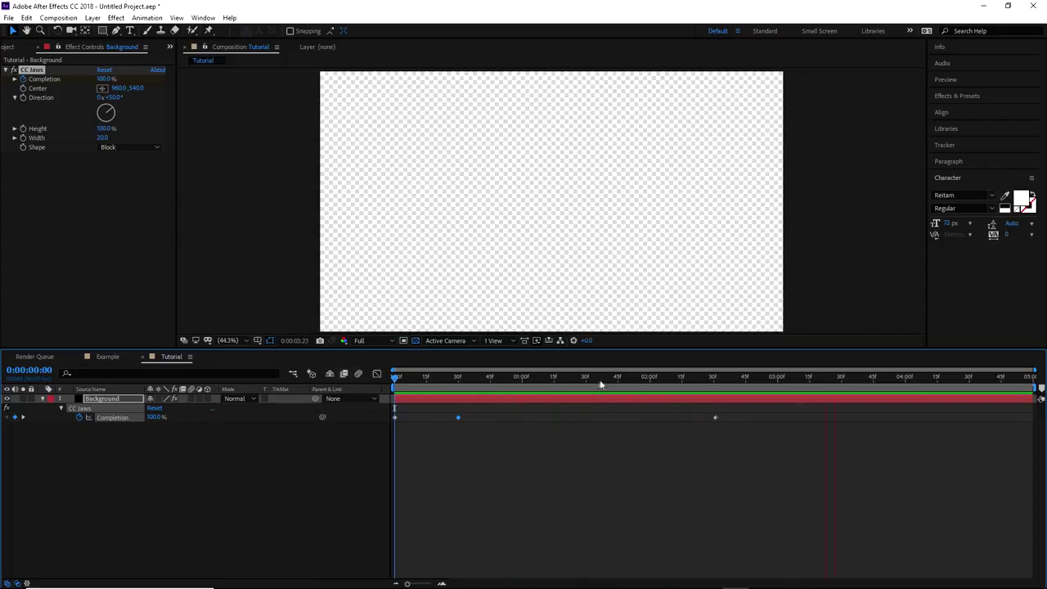
{"action": "key", "text": "space"}
Move the last Completion keyframe to 0:00:02:00 and play the transition from the start.
{"action": "left_click", "coordinate": [585, 379]}
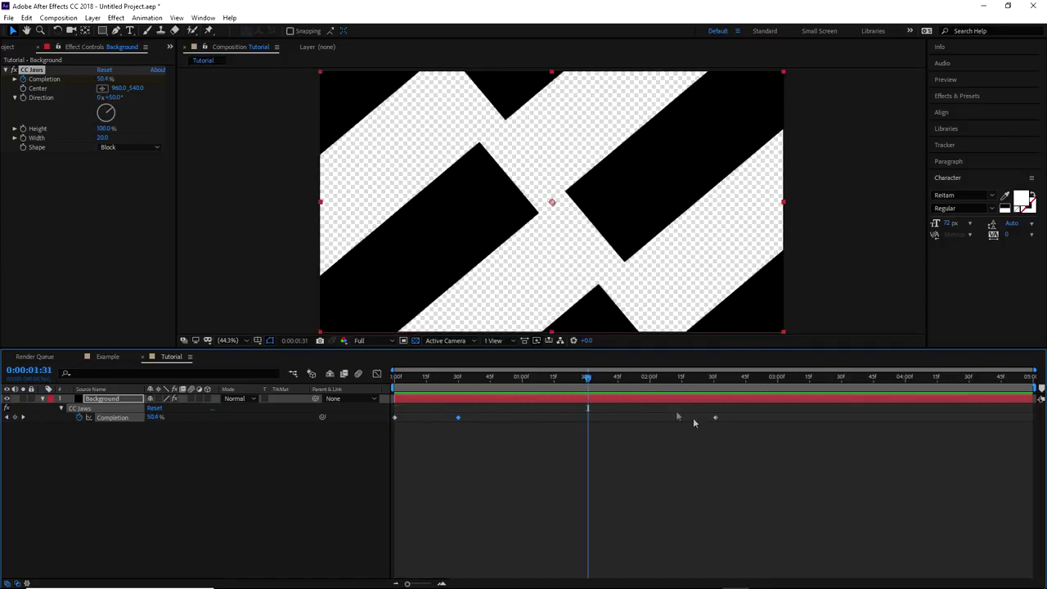
{"action": "left_click_drag", "start_coordinate": [584, 378], "coordinate": [650, 377]}
{"action": "left_click_drag", "start_coordinate": [717, 417], "coordinate": [650, 419]}
{"action": "left_click_drag", "start_coordinate": [650, 381], "coordinate": [401, 367]}
{"action": "key", "text": "space"}
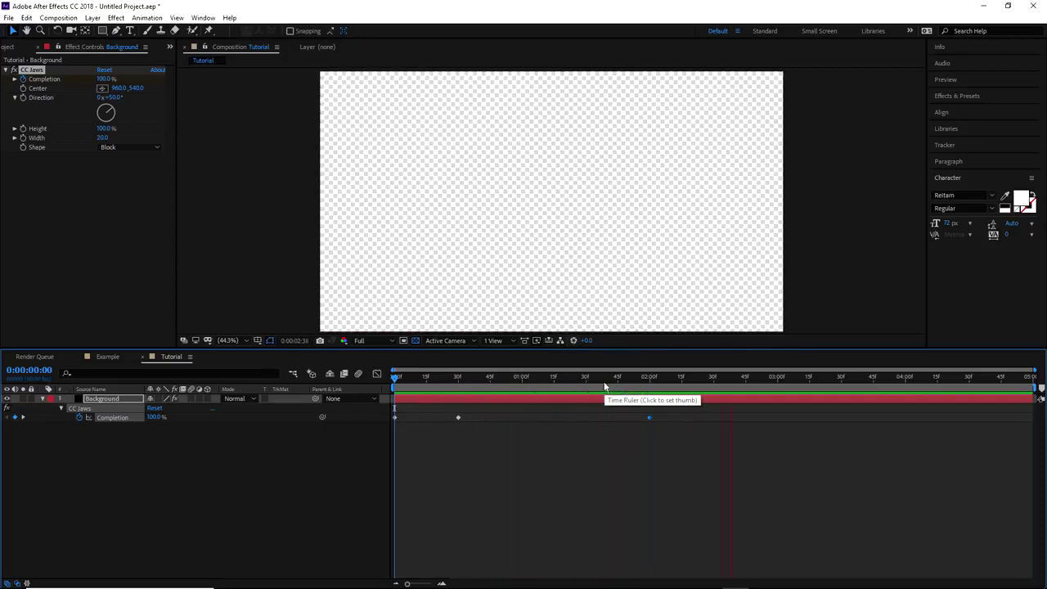
Apply Easy Ease to all three Completion keyframes and stop the preview.
{"action": "left_click_drag", "start_coordinate": [674, 421], "coordinate": [394, 415]}
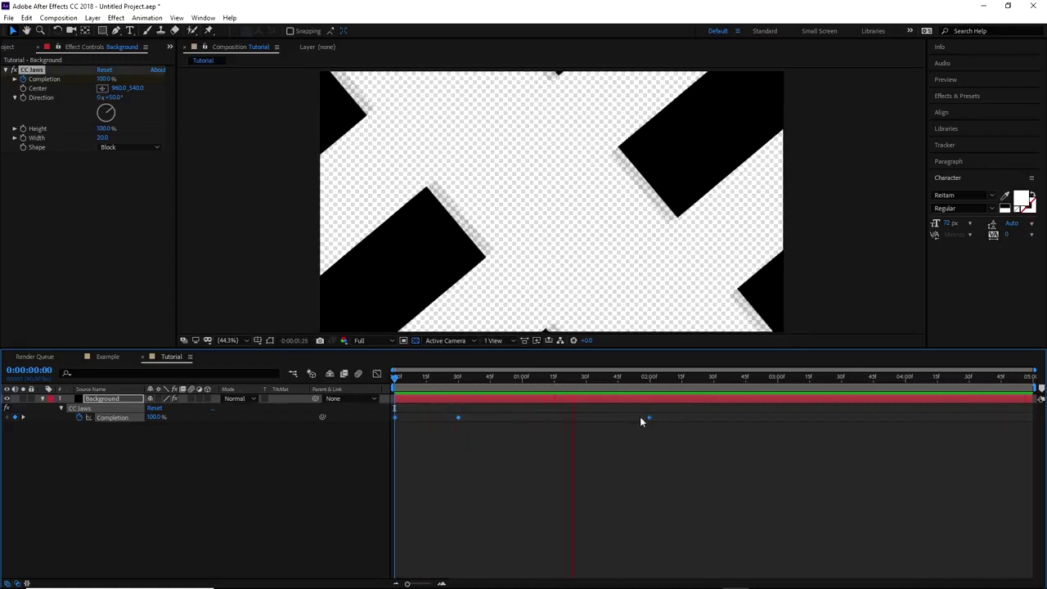
{"action": "right_click", "coordinate": [648, 417]}
{"action": "mouse_move", "coordinate": [688, 556]}
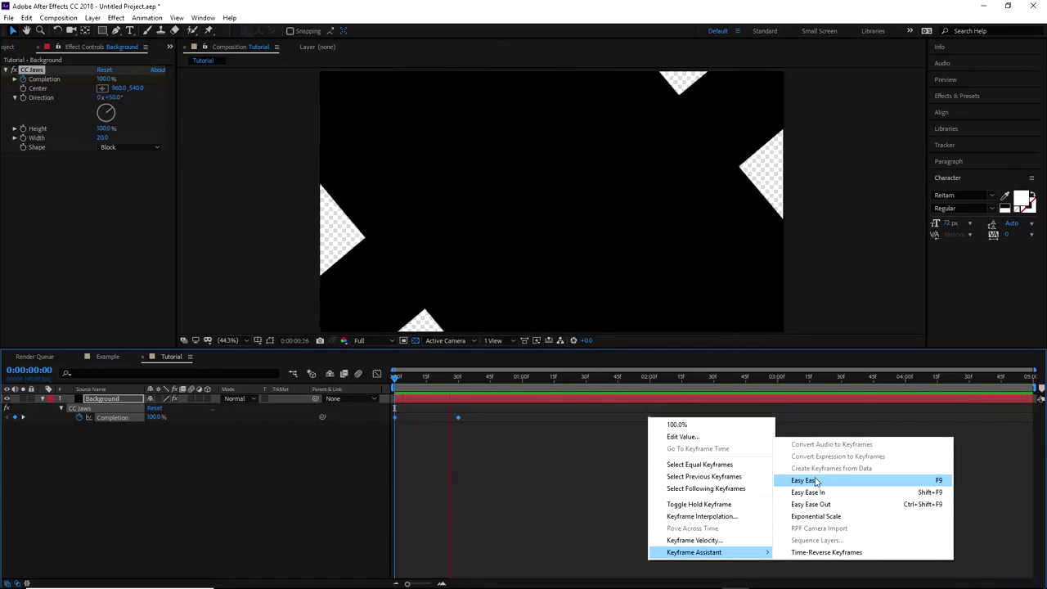
{"action": "left_click", "coordinate": [817, 480]}
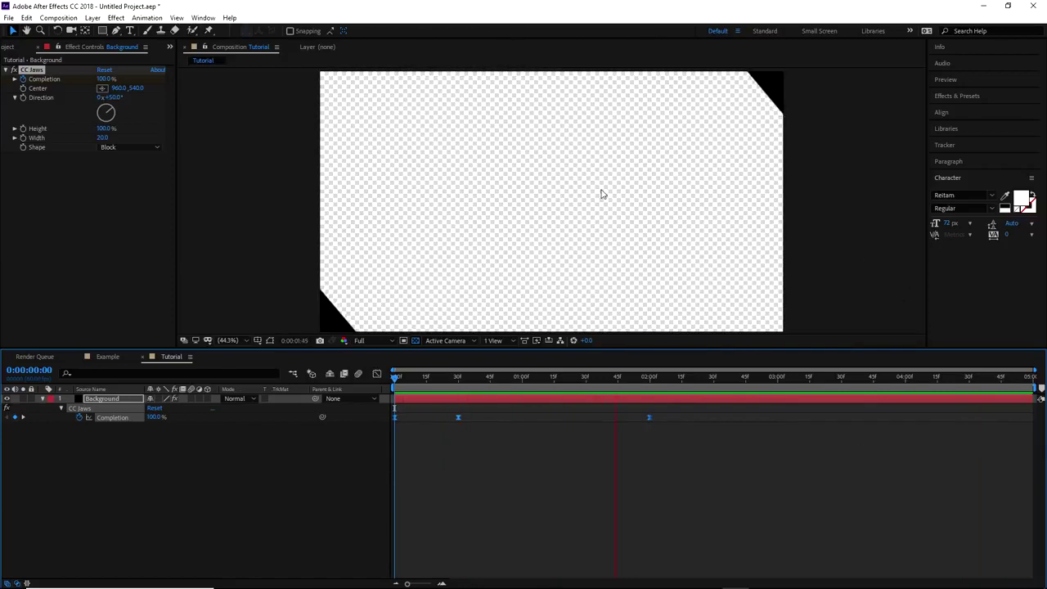
{"action": "key", "text": "space"}
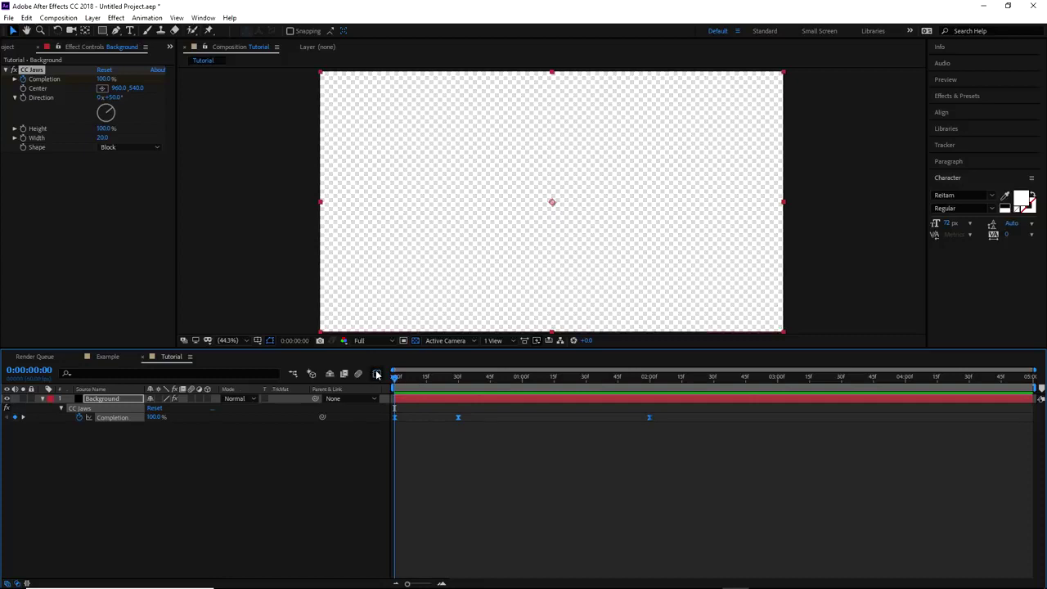
Lengthen the ease handles of all Completion keyframes in the speed graph to form narrow speed peaks between keyframes, and leave the Graph Editor.
{"action": "left_click", "coordinate": [377, 374]}
{"action": "right_click", "coordinate": [549, 427]}
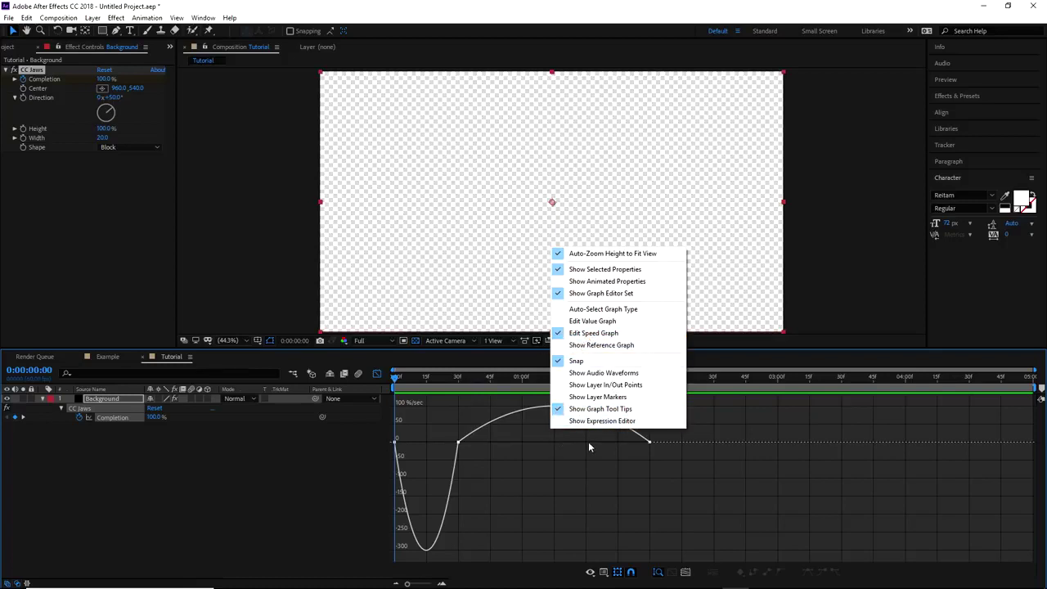
{"action": "left_click", "coordinate": [674, 456]}
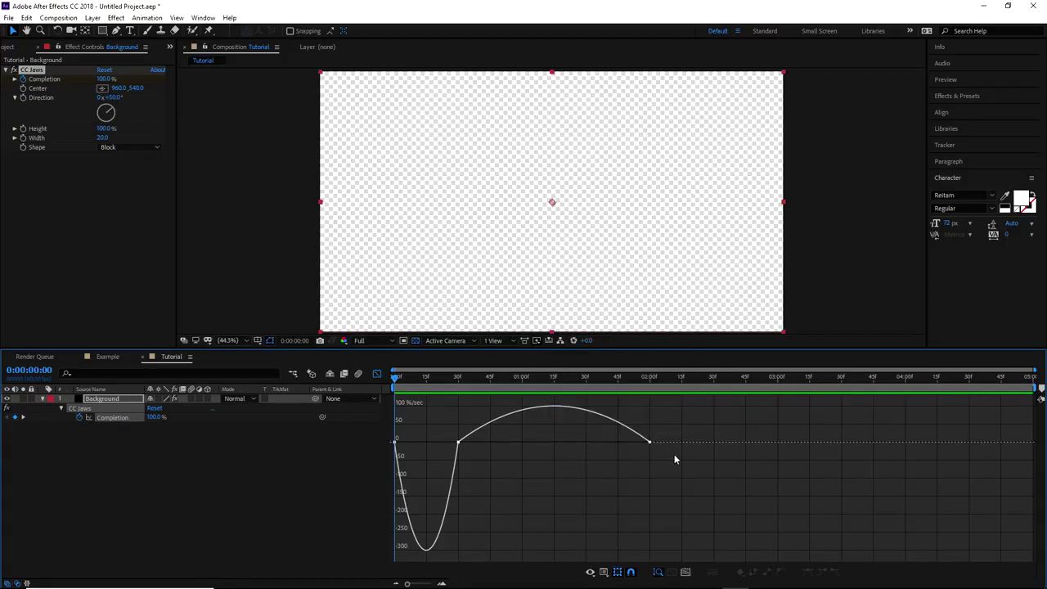
{"action": "left_click_drag", "start_coordinate": [731, 409], "coordinate": [395, 466]}
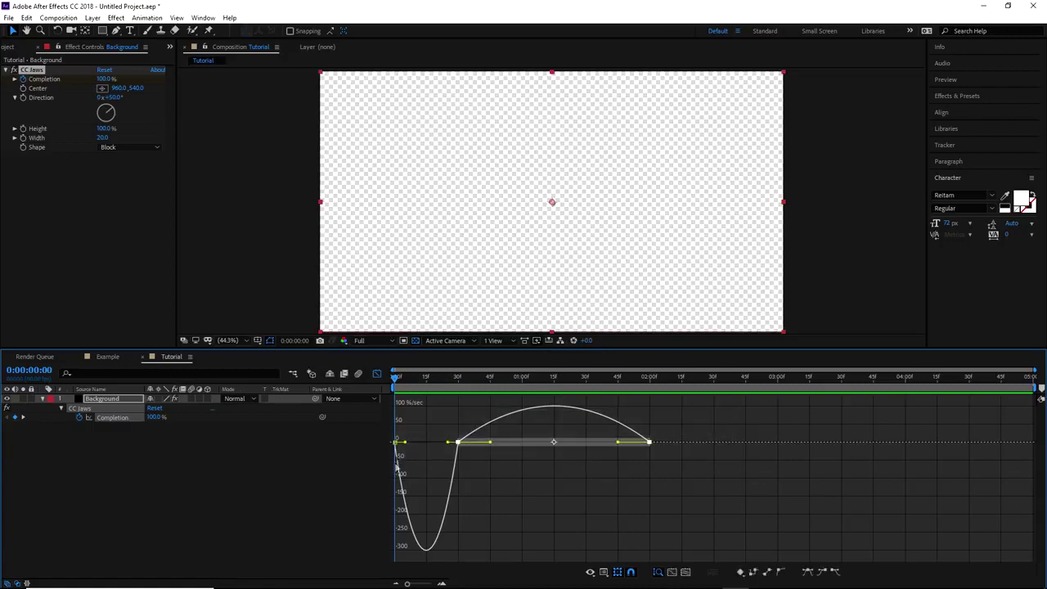
{"action": "left_click_drag", "start_coordinate": [708, 422], "coordinate": [392, 462]}
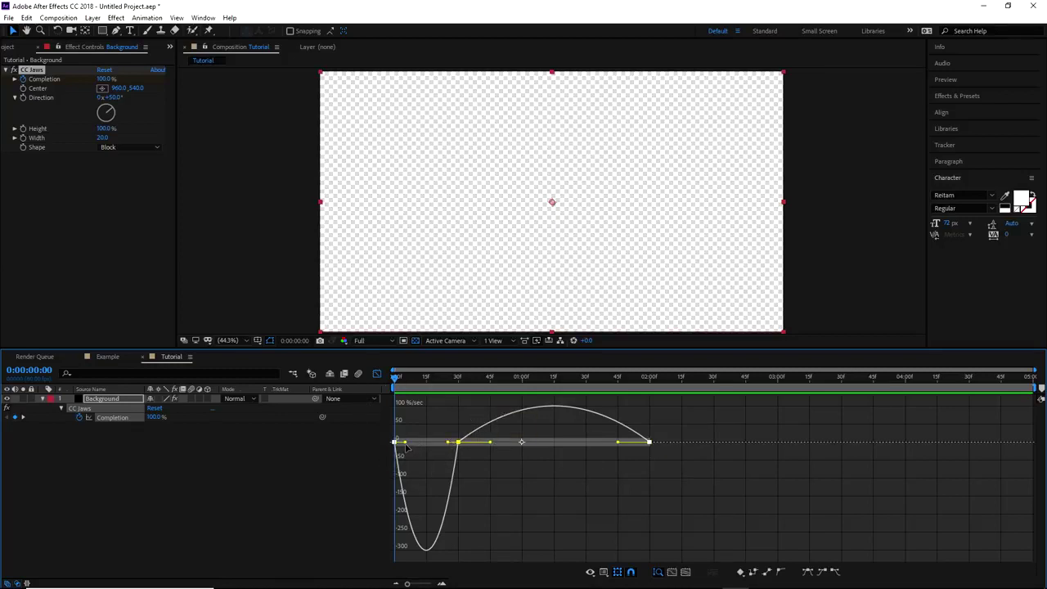
{"action": "left_click_drag", "start_coordinate": [407, 443], "coordinate": [426, 449]}
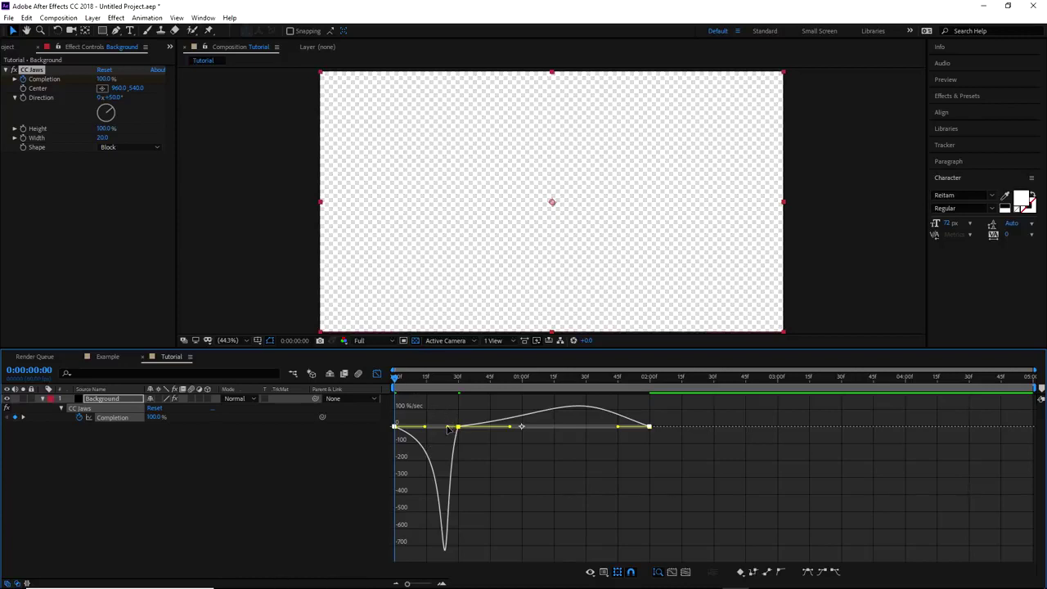
{"action": "left_click_drag", "start_coordinate": [447, 429], "coordinate": [446, 428]}
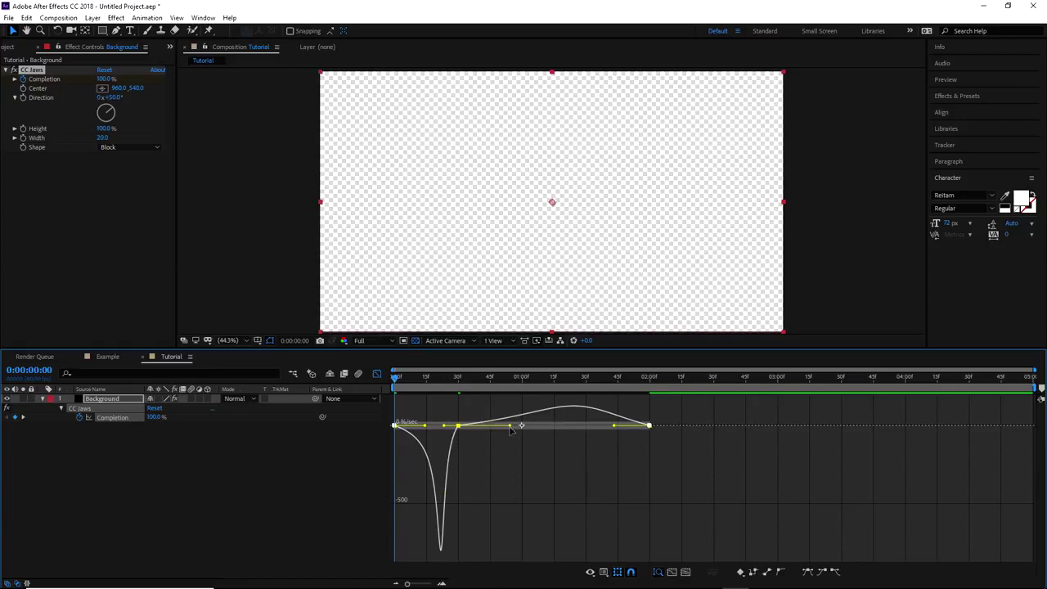
{"action": "left_click_drag", "start_coordinate": [509, 427], "coordinate": [601, 440]}
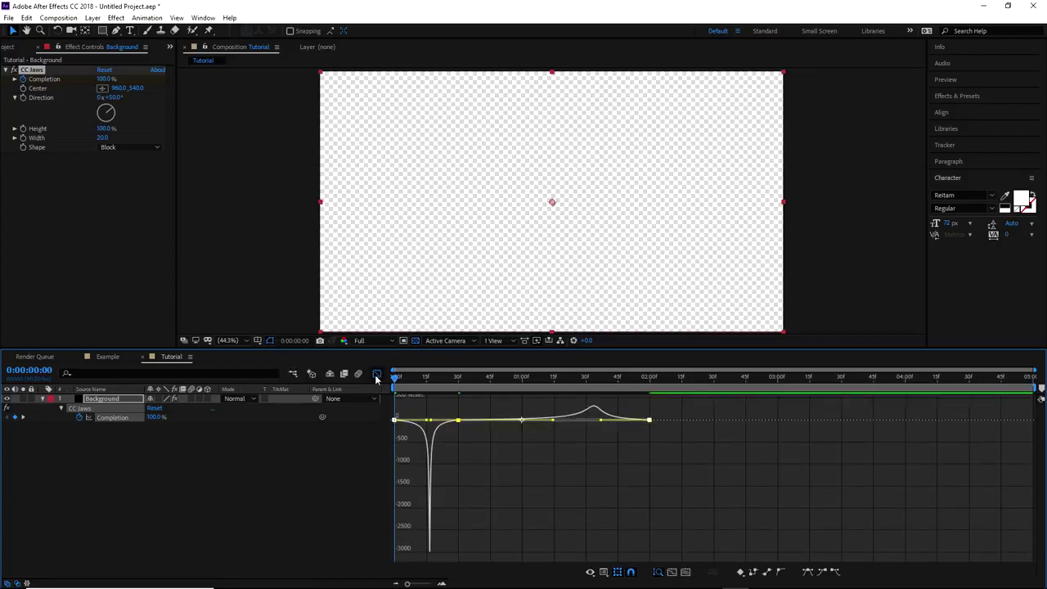
{"action": "left_click", "coordinate": [375, 373]}
Play back the eased block transition in the Tutorial composition.
{"action": "key", "text": "space"}
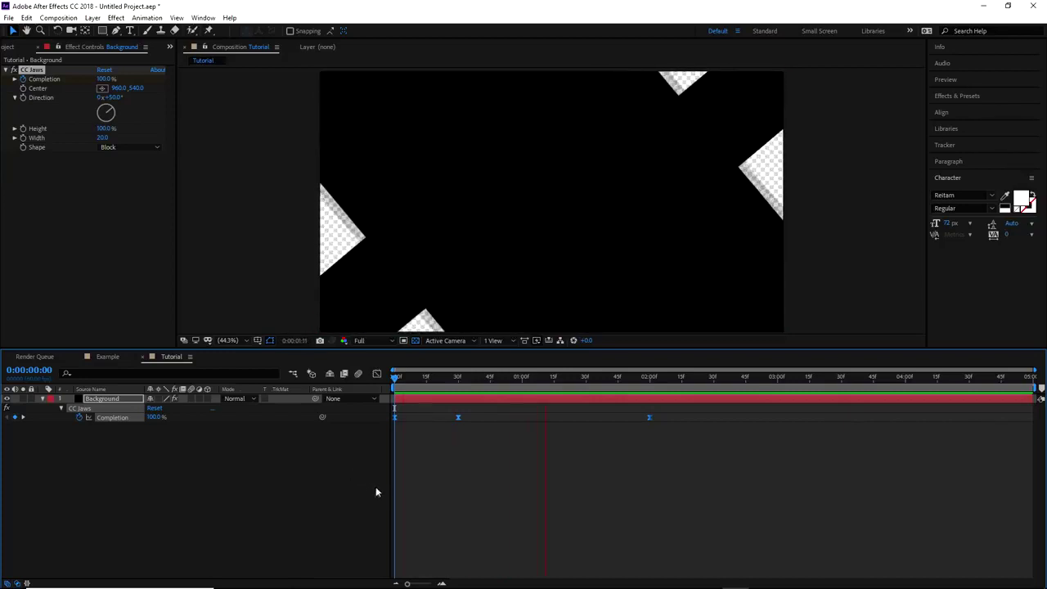
{"action": "key", "text": "space"}
{"action": "key", "text": "space"}
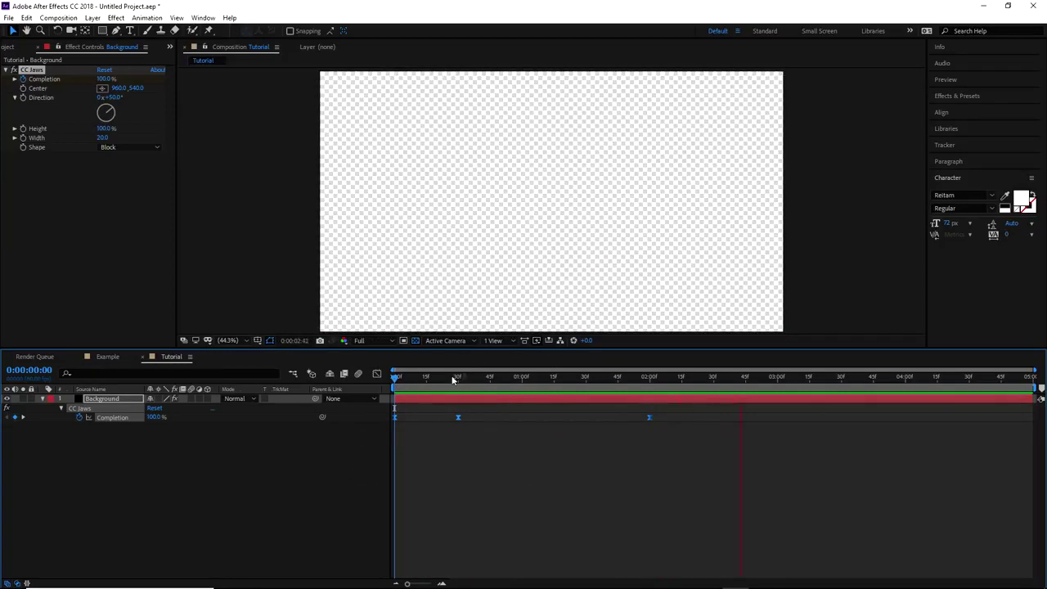
{"action": "key", "text": "space"}
Compare the block motion with the Example composition, and scrub through the Tutorial transition's closing and opening phases.
{"action": "left_click", "coordinate": [432, 379]}
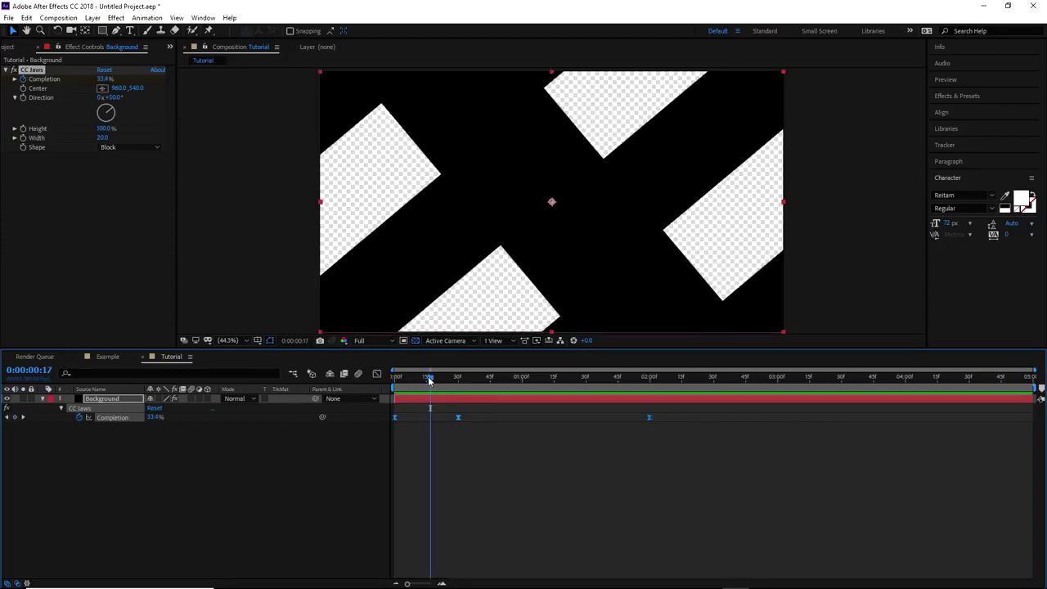
{"action": "left_click", "coordinate": [106, 357]}
{"action": "left_click_drag", "start_coordinate": [431, 376], "coordinate": [494, 384]}
{"action": "left_click", "coordinate": [169, 357]}
{"action": "left_click_drag", "start_coordinate": [448, 378], "coordinate": [526, 383]}
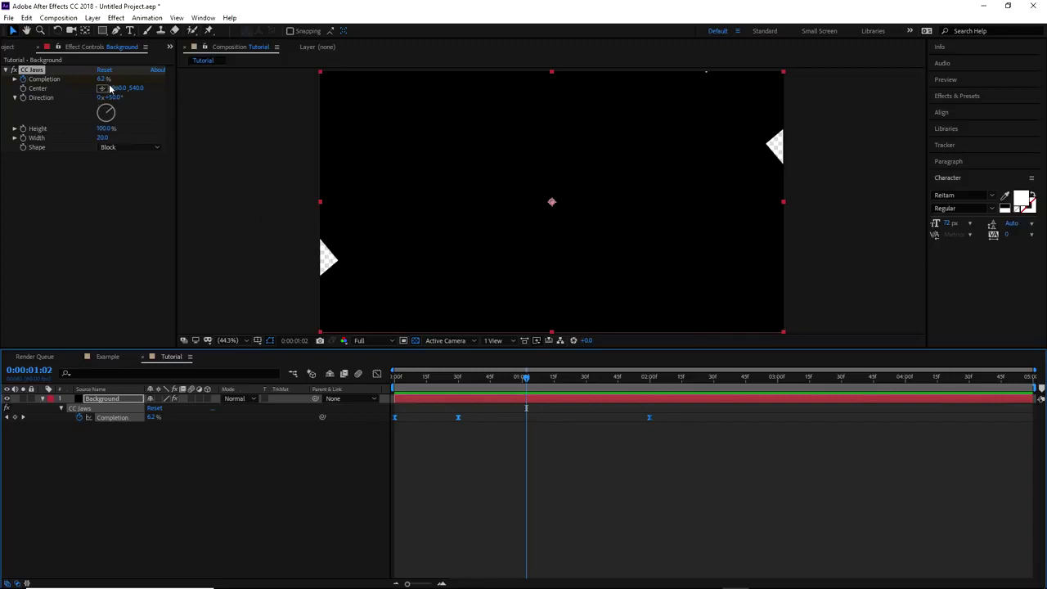
{"action": "left_click_drag", "start_coordinate": [526, 377], "coordinate": [634, 387]}
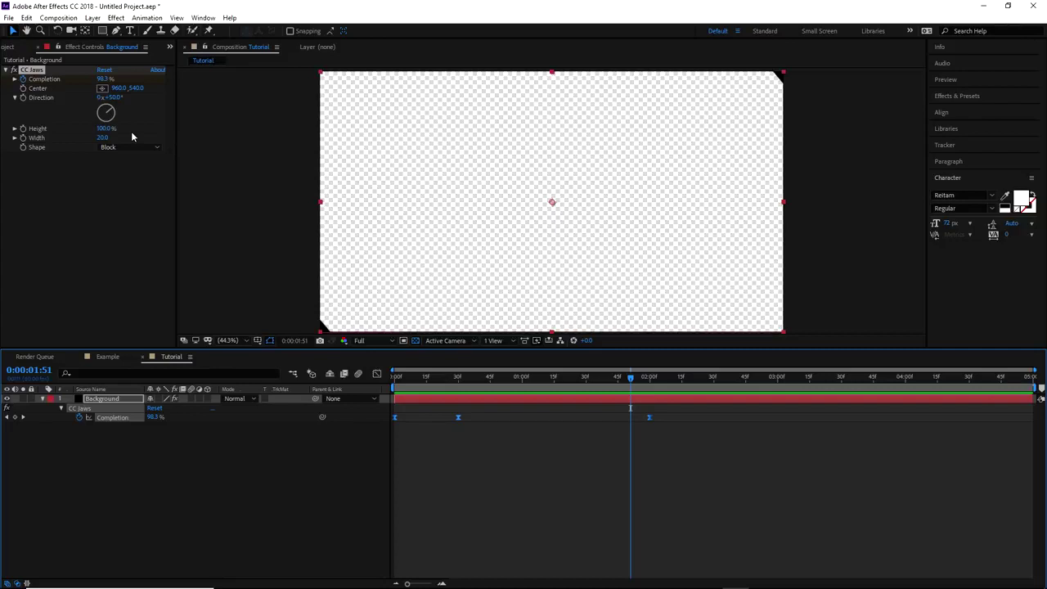
{"action": "left_click", "coordinate": [462, 382]}
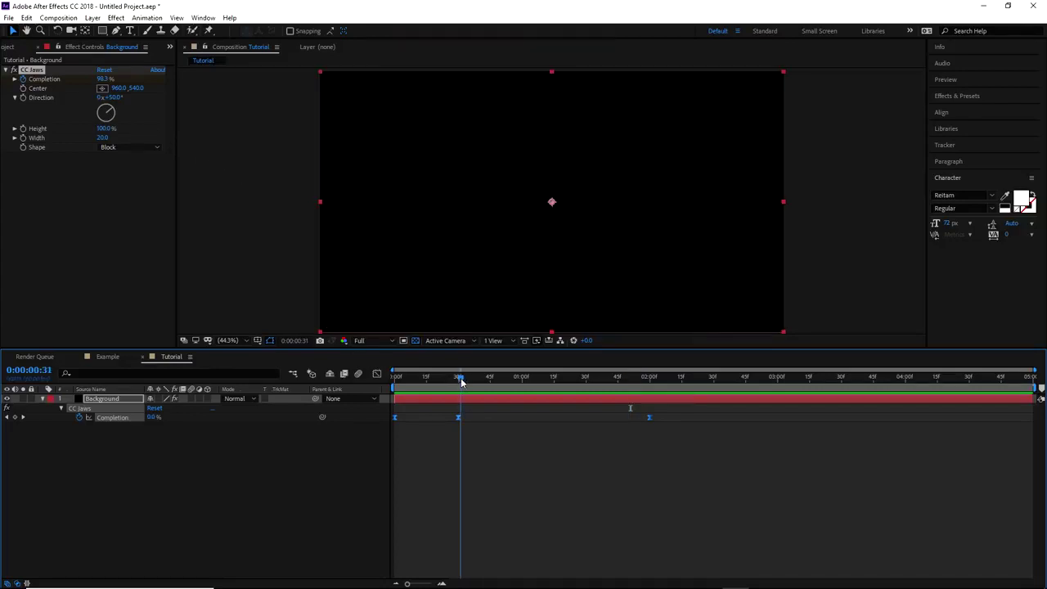
{"action": "left_click_drag", "start_coordinate": [461, 382], "coordinate": [389, 383]}
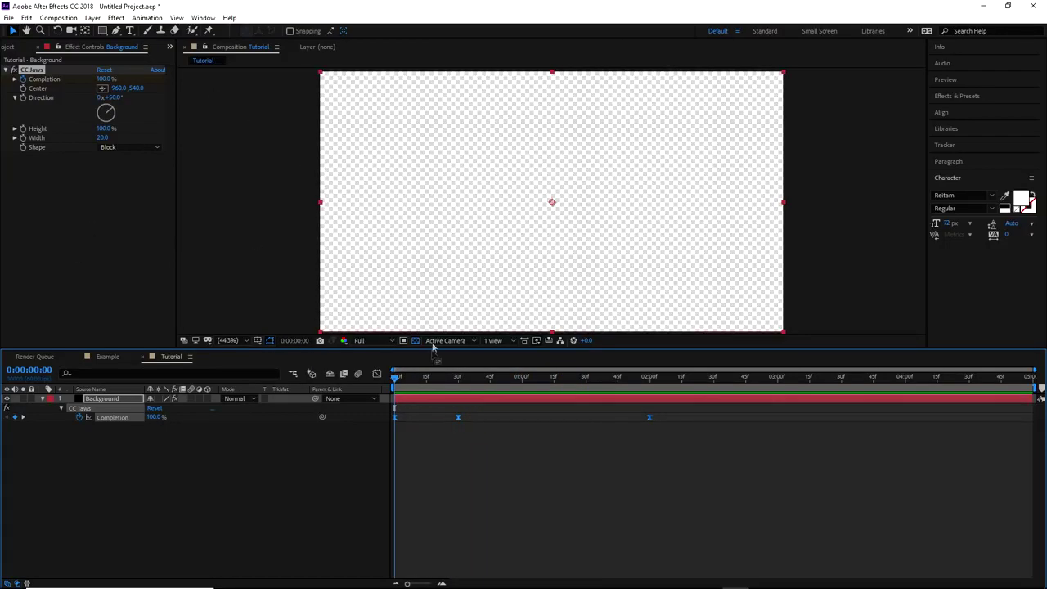
Shorten the Tutorial composition's duration to 0:00:02:15 and preview the result.
{"action": "right_click", "coordinate": [571, 450]}
{"action": "left_click", "coordinate": [631, 475]}
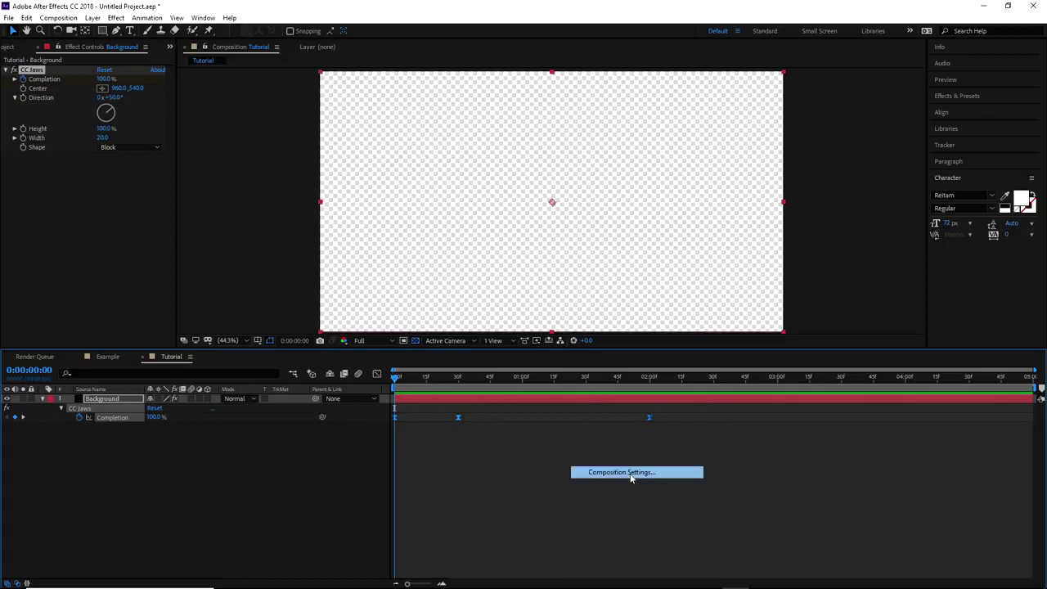
{"action": "left_click", "coordinate": [502, 273]}
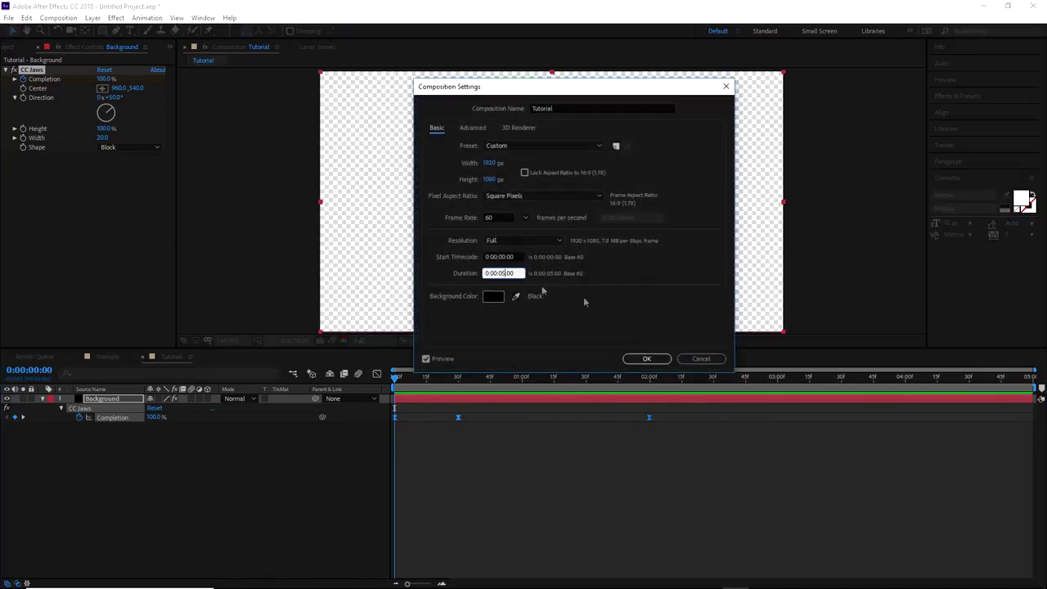
{"action": "key", "text": "BackSpace"}
{"action": "type", "text": "2"}
{"action": "key", "text": "BackSpace"}
{"action": "type", "text": "15"}
{"action": "left_click", "coordinate": [646, 358]}
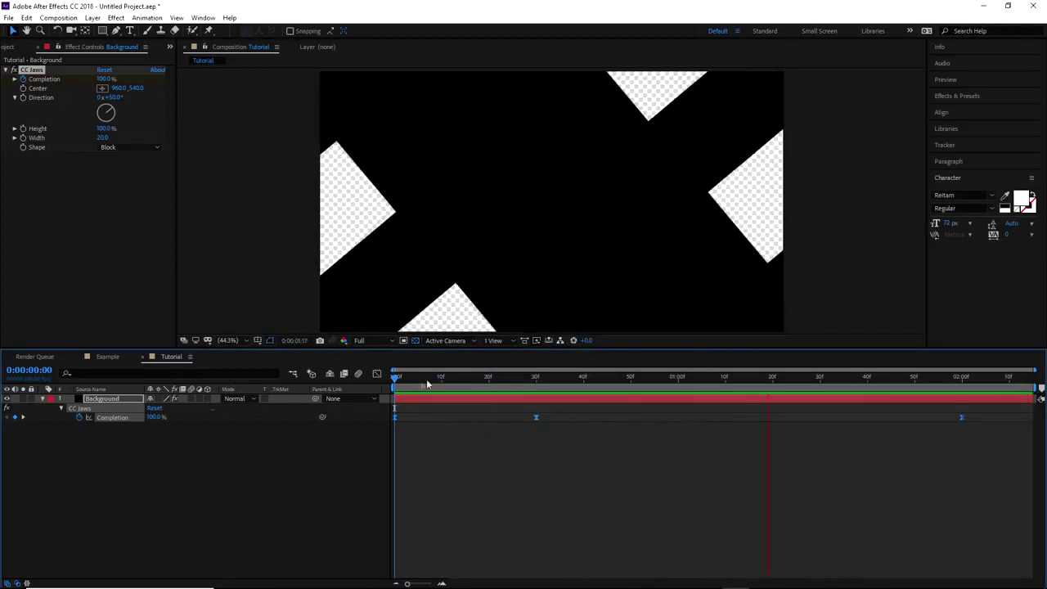
{"action": "key", "text": "space"}
Add the Tutorial composition to the render queue and set its output module format to QuickTime.
{"action": "left_click", "coordinate": [58, 18]}
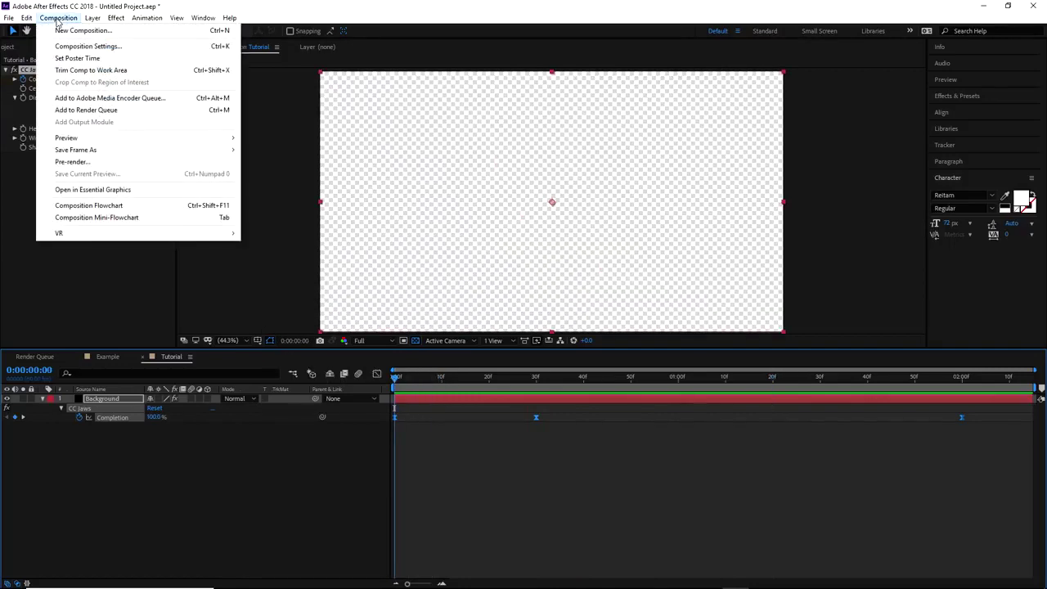
{"action": "left_click", "coordinate": [83, 109]}
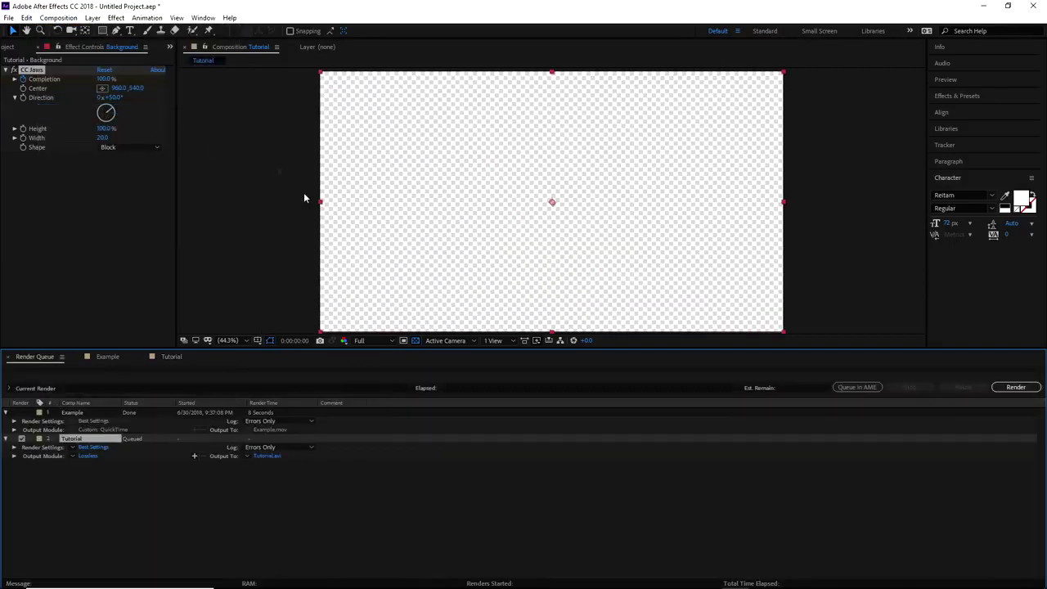
{"action": "left_click", "coordinate": [88, 456]}
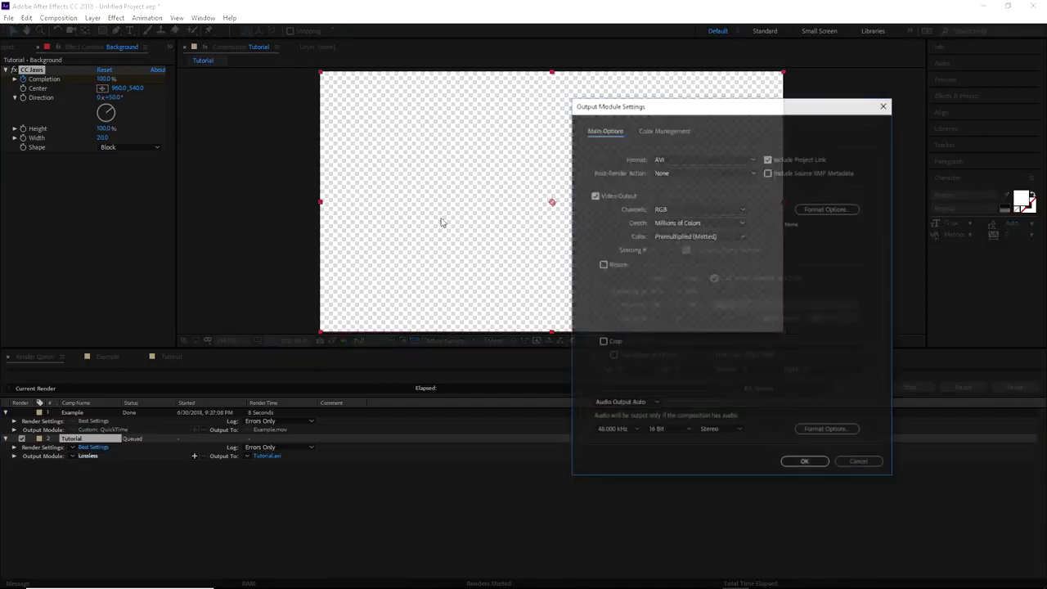
{"action": "left_click", "coordinate": [472, 161]}
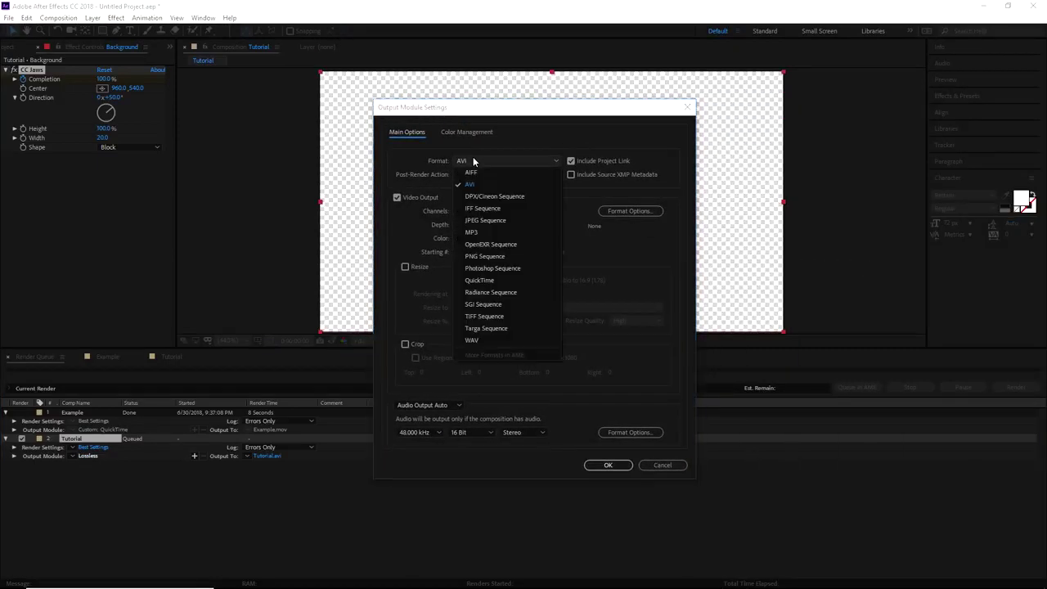
{"action": "left_click", "coordinate": [491, 280]}
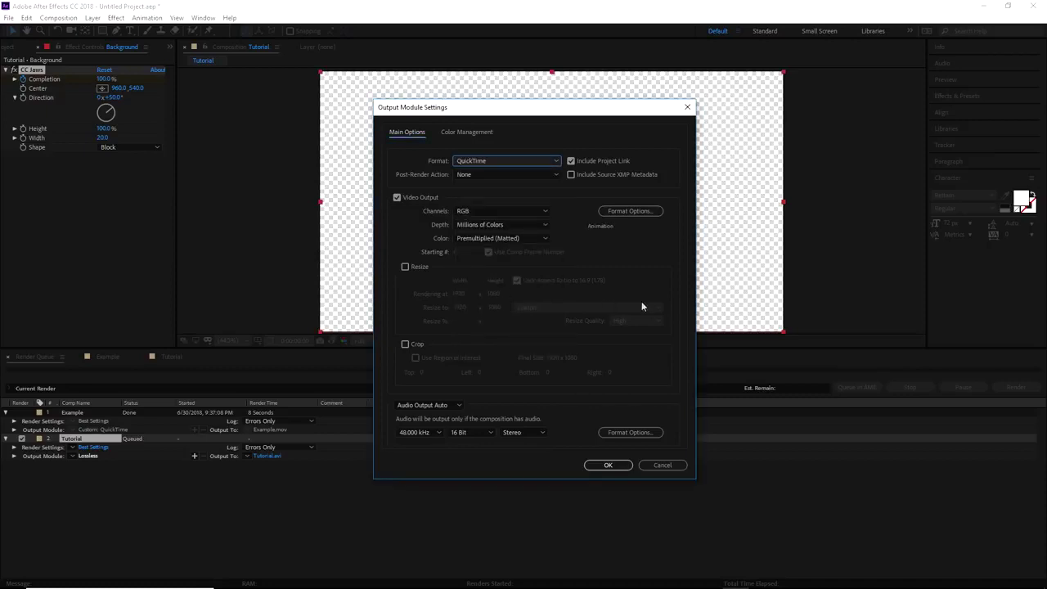
Set the output channels to RGB + Alpha and the color to Straight (Unmatted), and confirm the output module settings.
{"action": "left_click", "coordinate": [478, 211]}
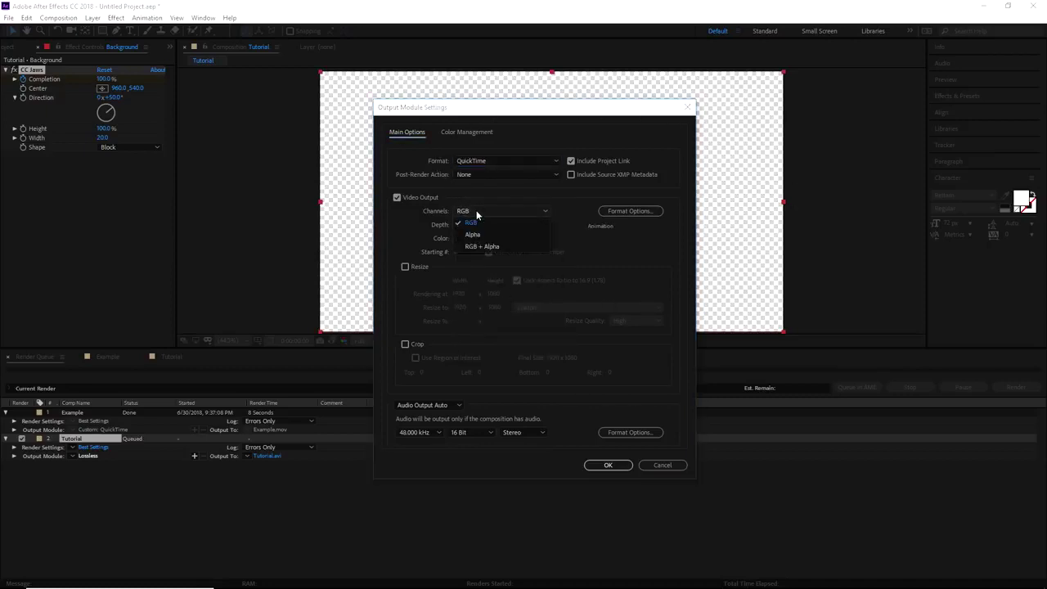
{"action": "left_click", "coordinate": [490, 247]}
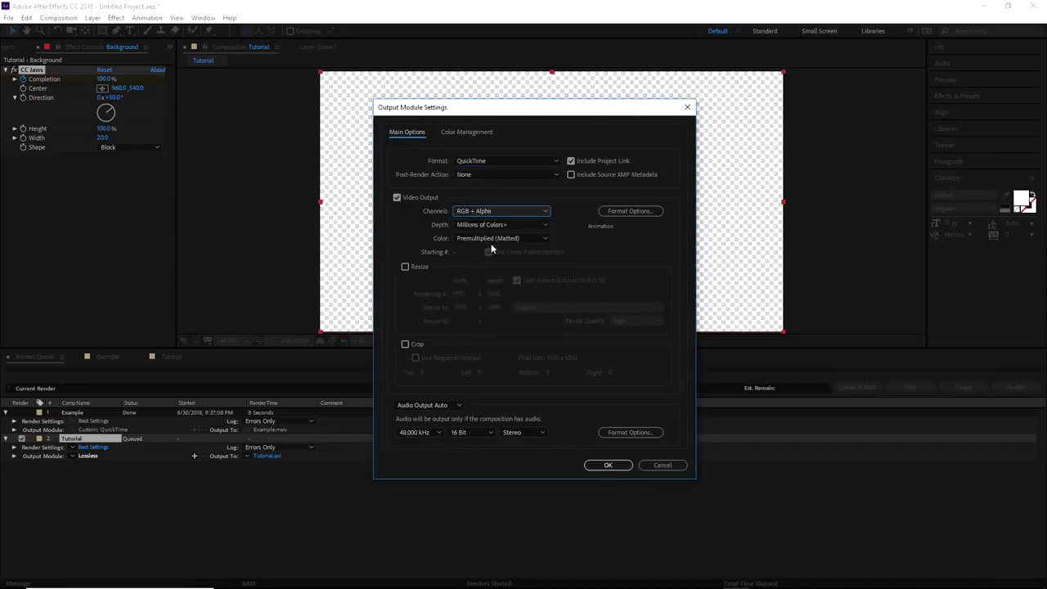
{"action": "left_click_drag", "start_coordinate": [493, 114], "coordinate": [312, 167]}
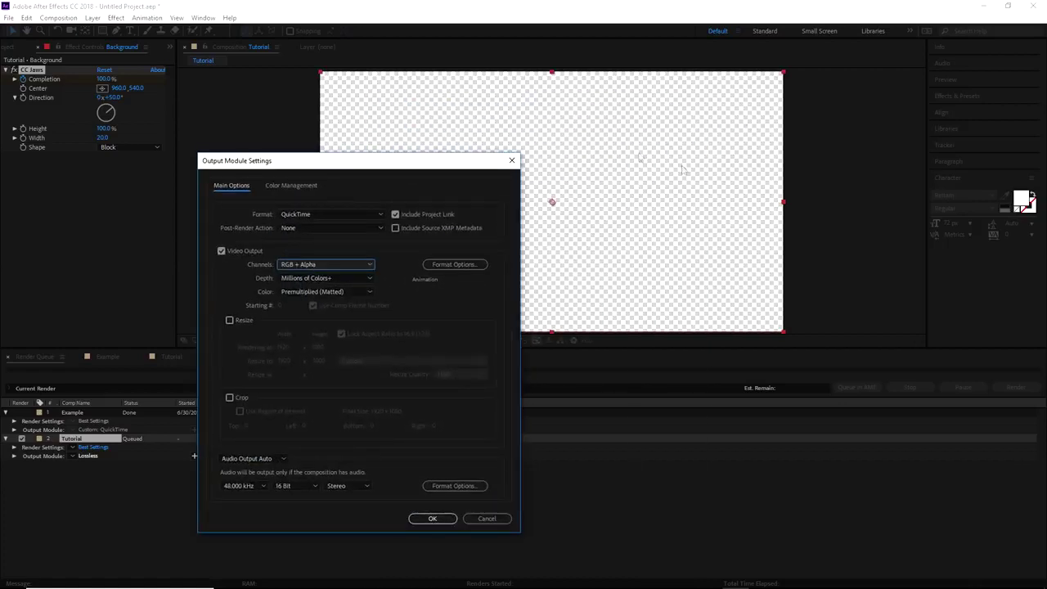
{"action": "left_click_drag", "start_coordinate": [455, 164], "coordinate": [643, 110]}
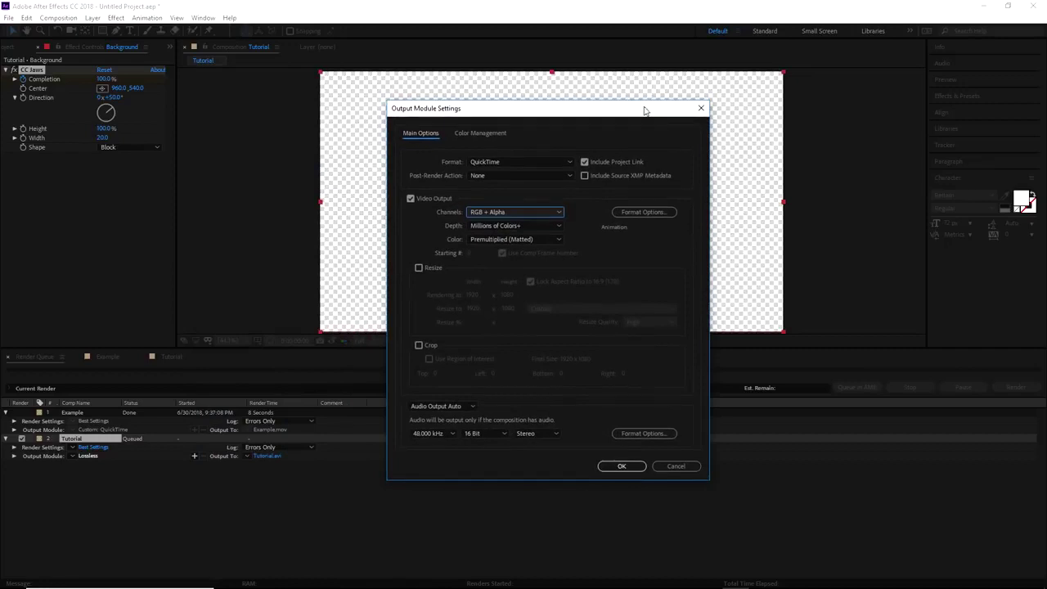
{"action": "left_click", "coordinate": [489, 240]}
{"action": "left_click", "coordinate": [493, 251]}
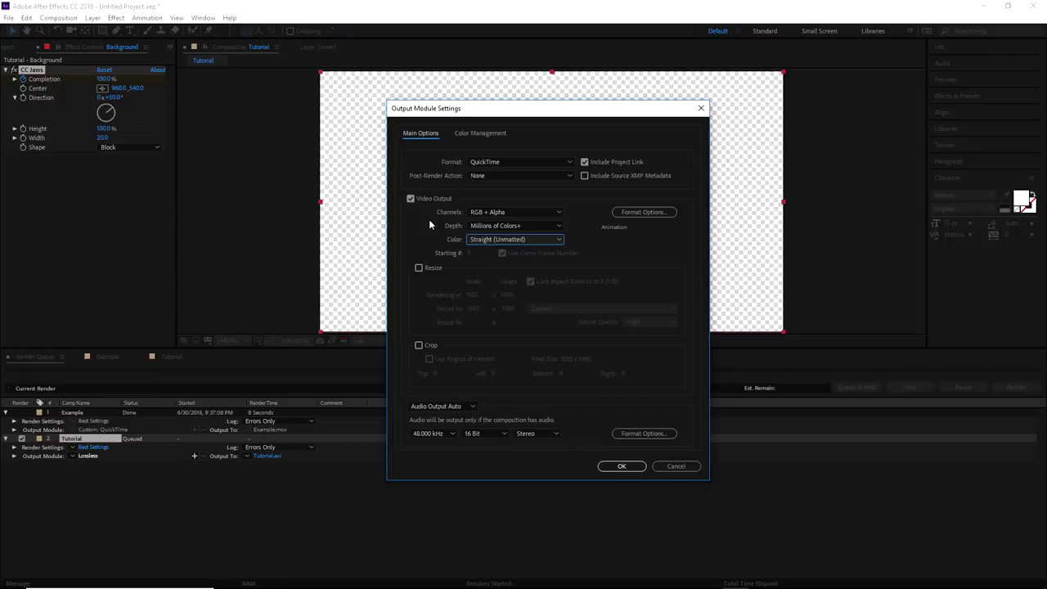
{"action": "left_click", "coordinate": [622, 466]}
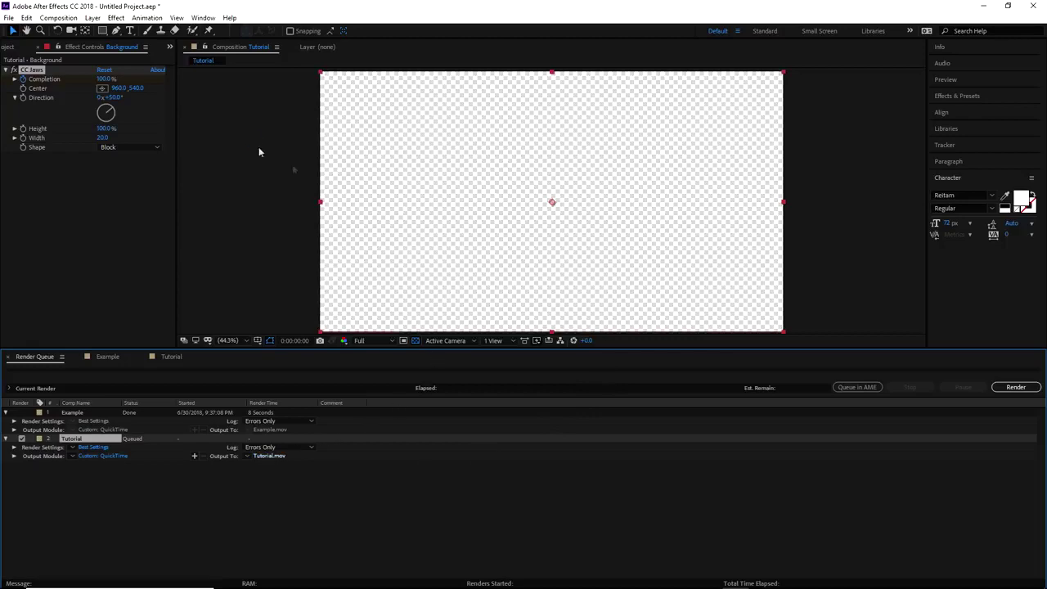
Confirm Tutorial.mov as the output file and render the queued composition.
{"action": "left_click", "coordinate": [419, 327]}
{"action": "left_click", "coordinate": [1017, 390]}
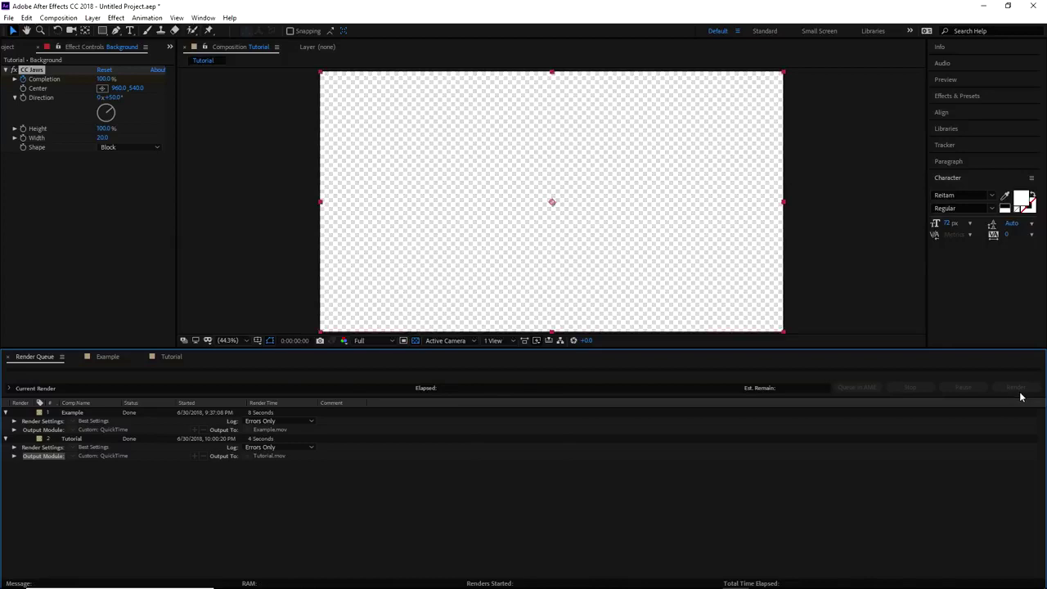
Switch to Streamlabs OBS and reset the scene transition by choosing Cut and reselecting Stinger.
{"action": "left_click", "coordinate": [574, 578]}
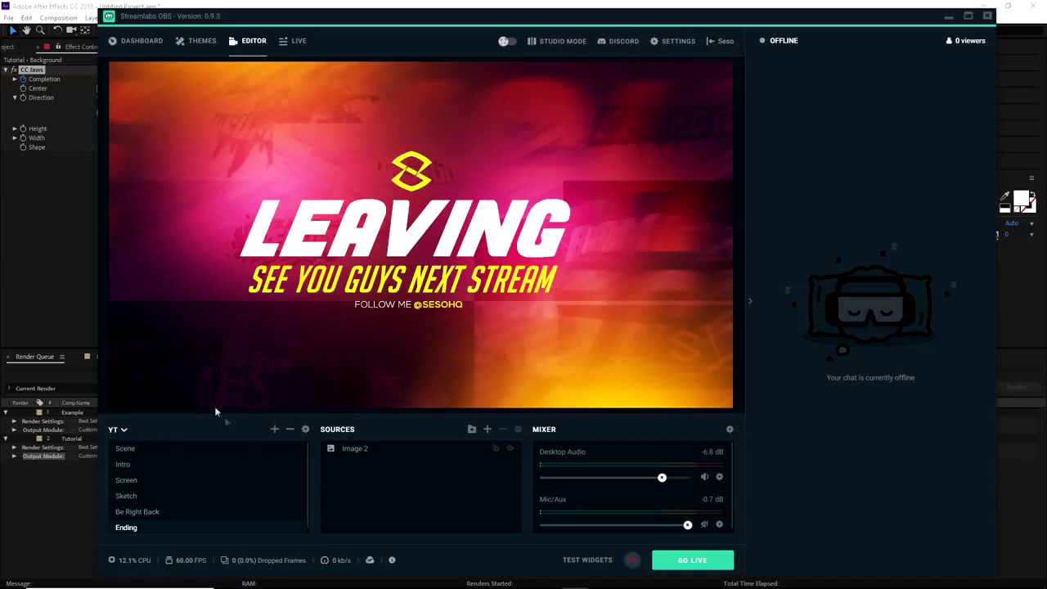
{"action": "left_click", "coordinate": [305, 429]}
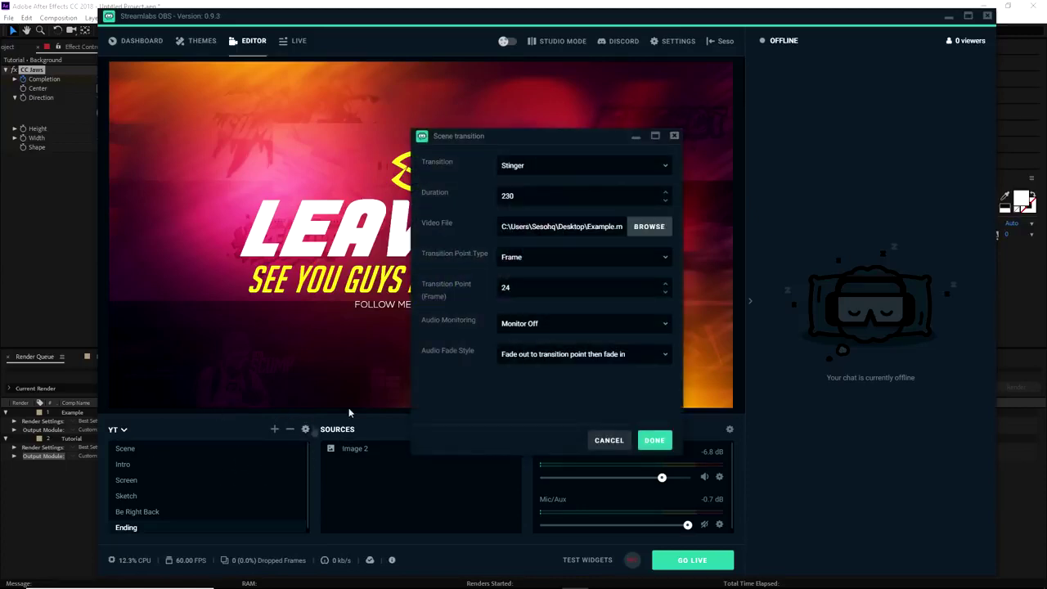
{"action": "left_click", "coordinate": [530, 167]}
{"action": "left_click", "coordinate": [521, 185]}
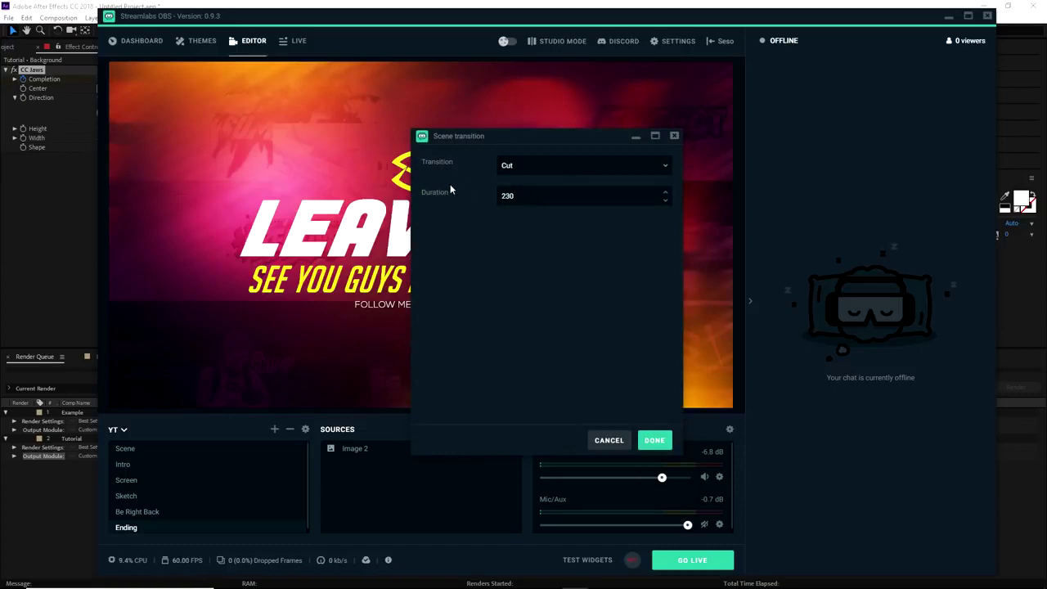
{"action": "left_click", "coordinate": [538, 167]}
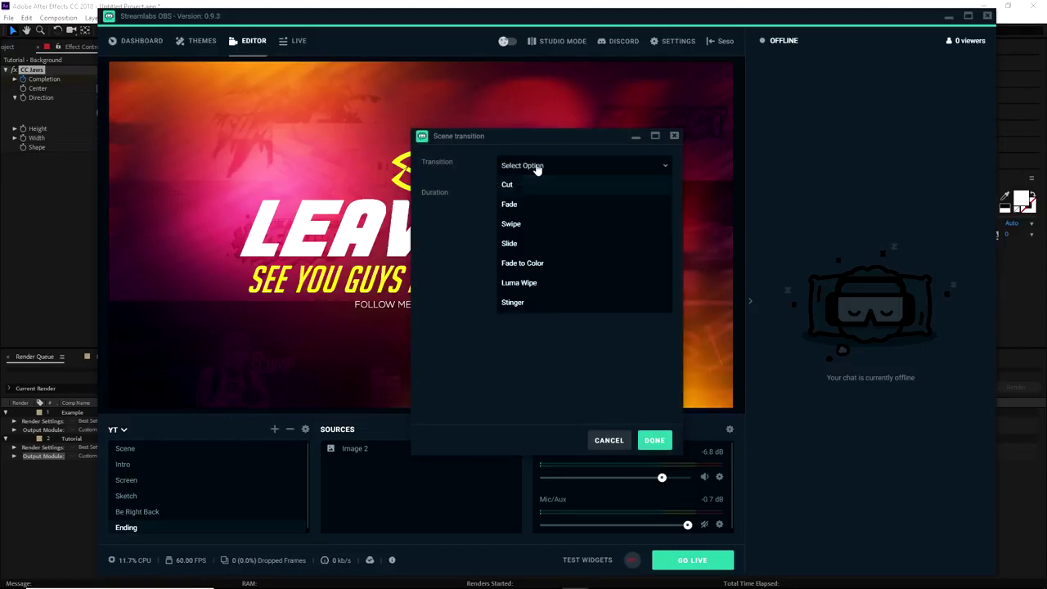
{"action": "left_click", "coordinate": [542, 302]}
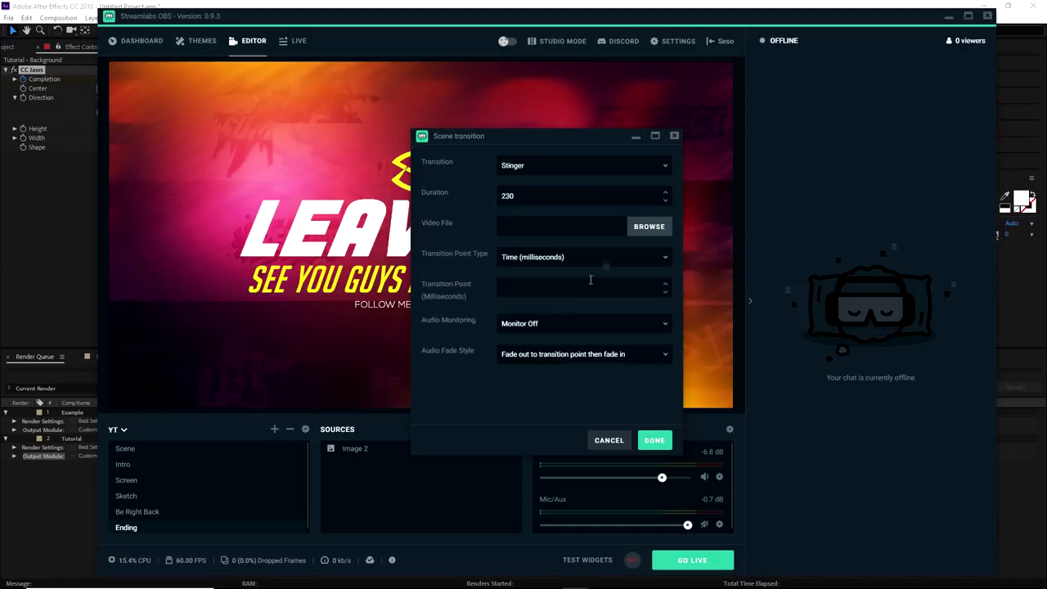
Load the Tutorial video from the Desktop as the stinger's video file.
{"action": "left_click", "coordinate": [648, 226]}
{"action": "scroll", "coordinate": [447, 214], "scroll_direction": "down", "scroll_amount": 1}
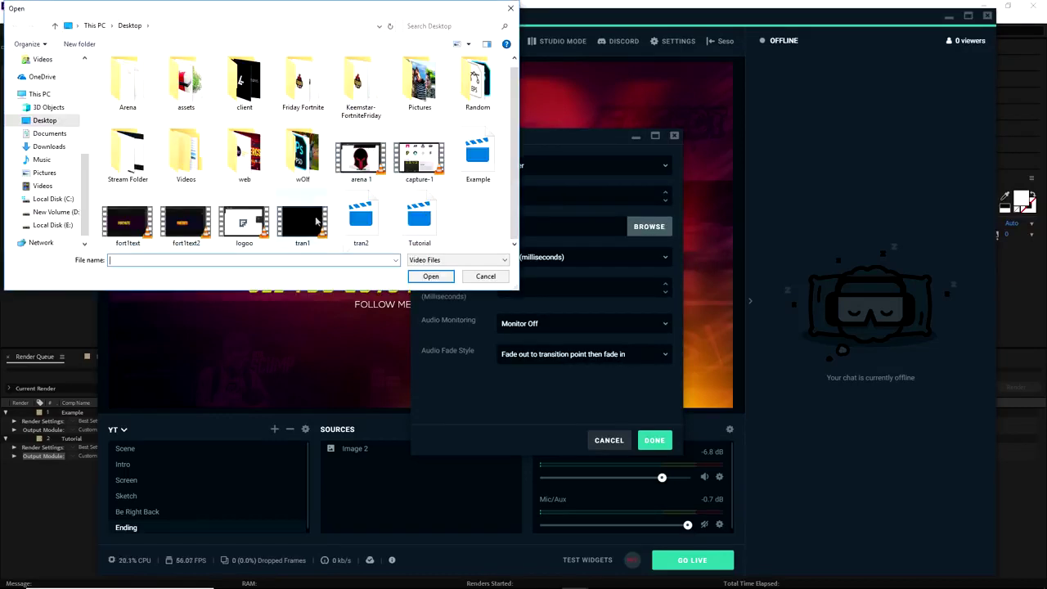
{"action": "left_click", "coordinate": [435, 221]}
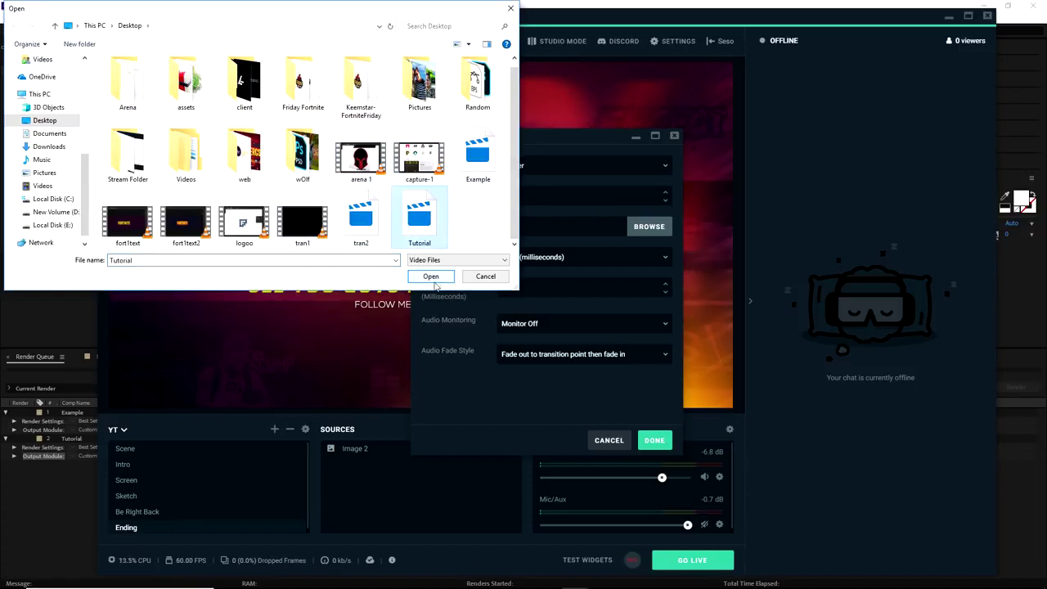
{"action": "left_click", "coordinate": [431, 277]}
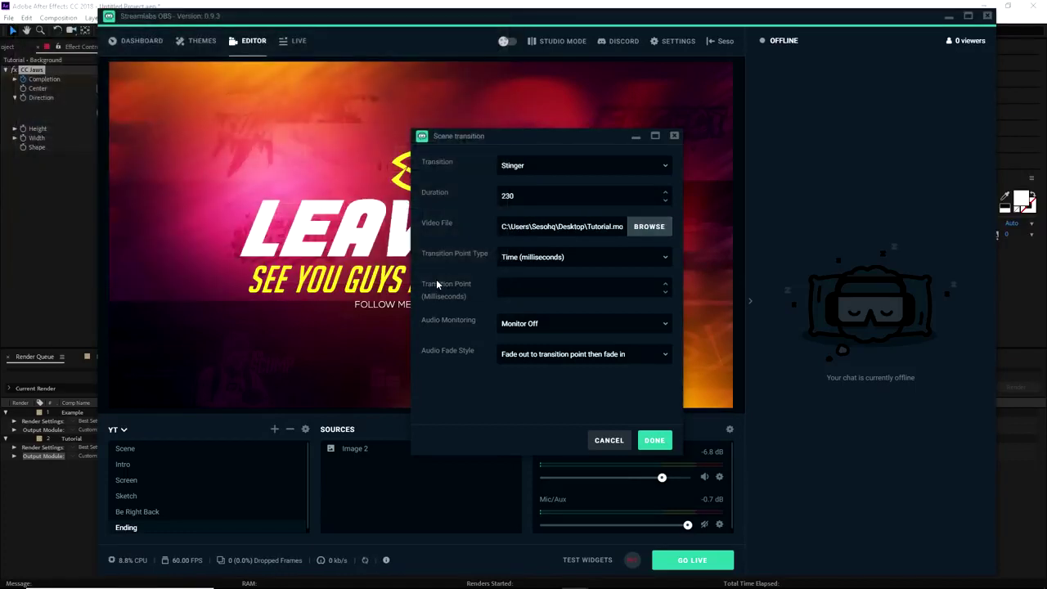
Set the stinger's duration to 215 and its transition point to 30 with type Time (milliseconds), and apply the settings.
{"action": "left_click", "coordinate": [530, 258]}
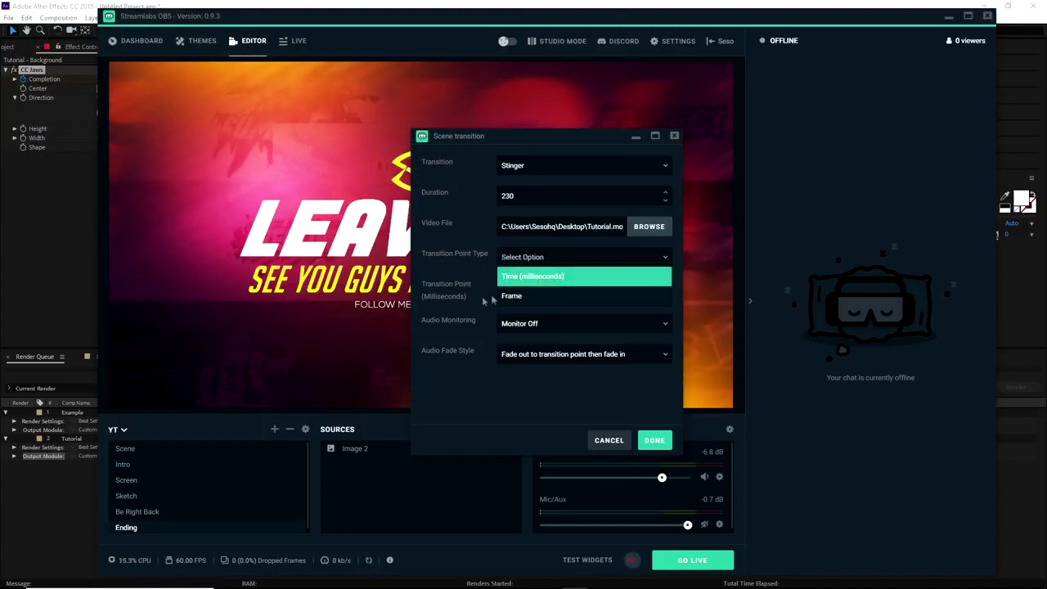
{"action": "left_click", "coordinate": [535, 278]}
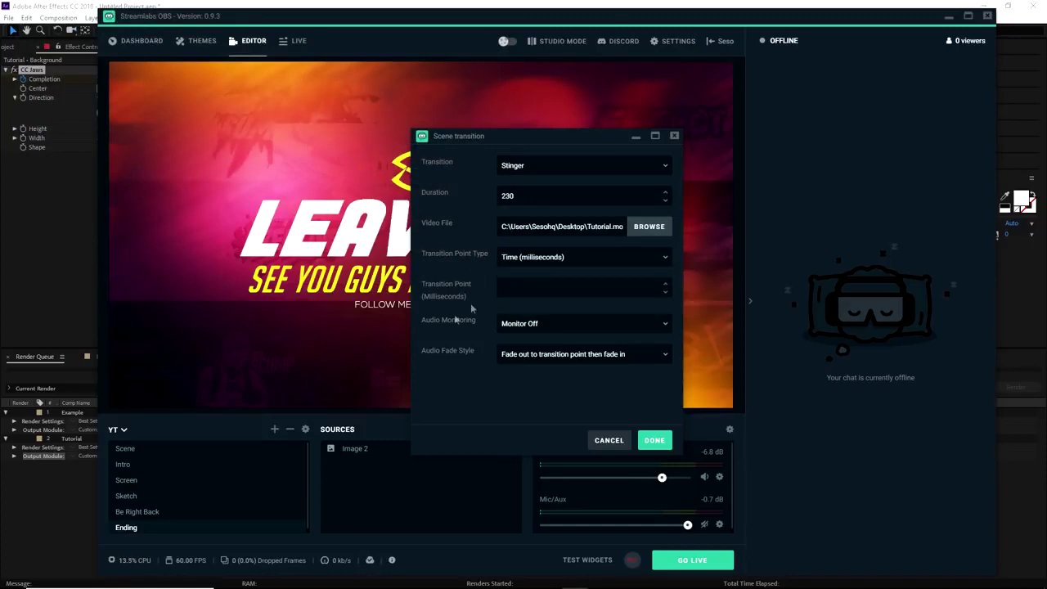
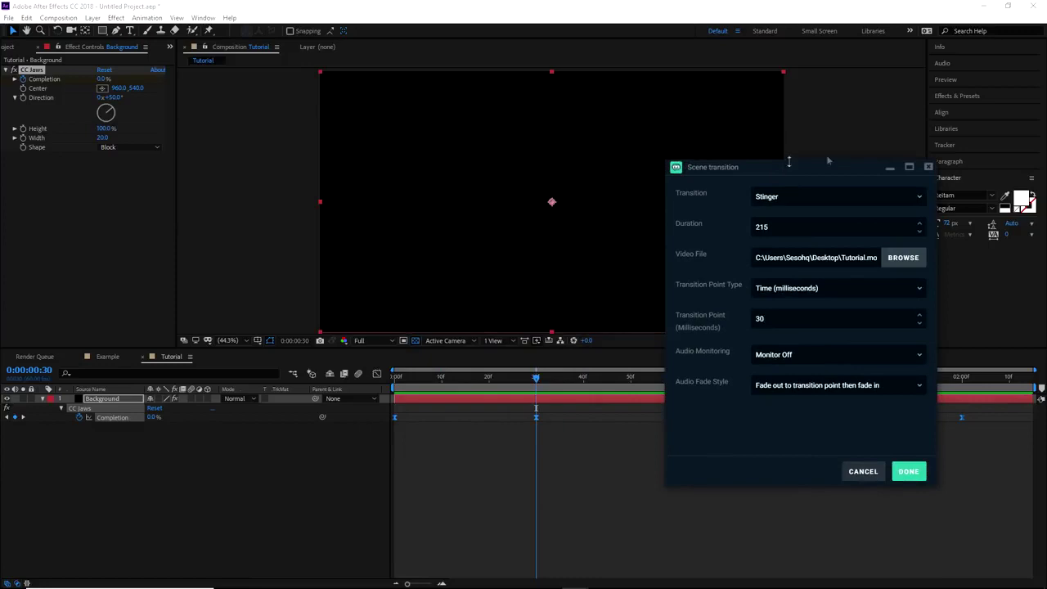
{"action": "left_click", "coordinate": [909, 471]}
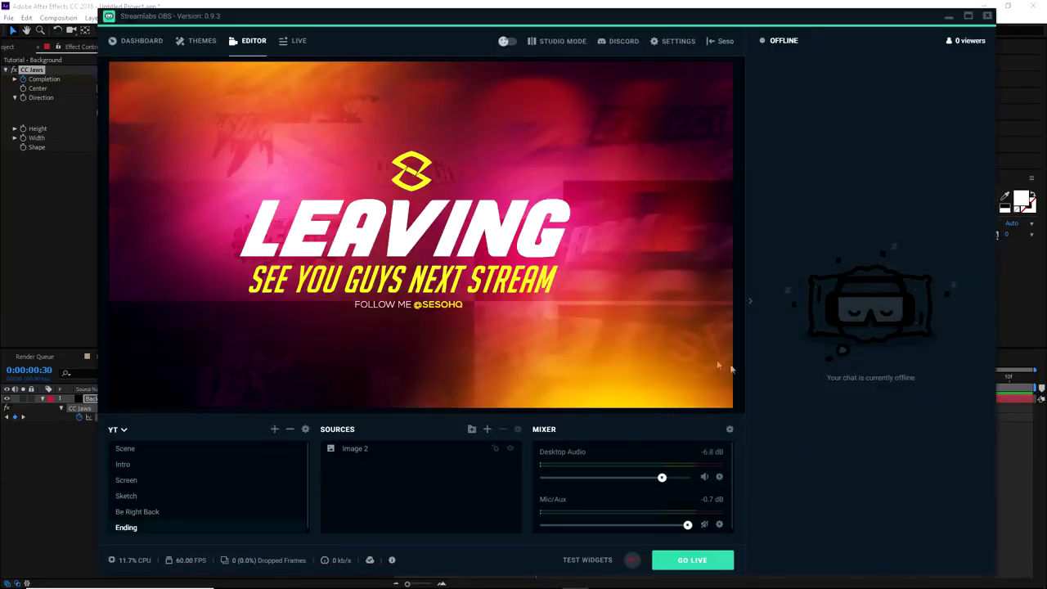
Test the stinger transition by switching to the Screen scene and back to Ending.
{"action": "left_click", "coordinate": [130, 482]}
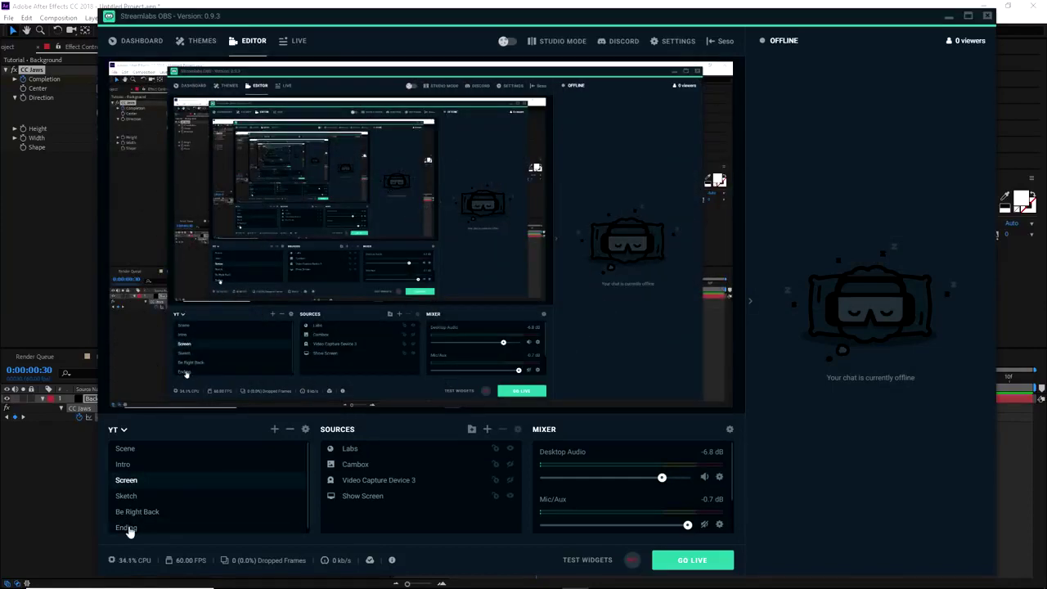
{"action": "left_click", "coordinate": [126, 528]}
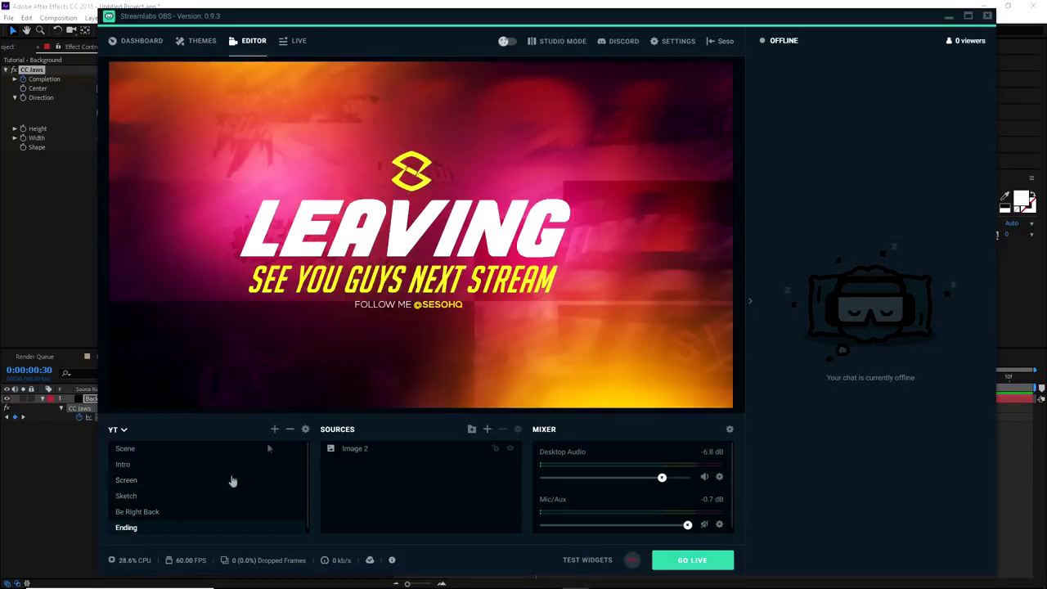
Change the stinger's transition point type to Frame with a transition point of 30, and apply the settings.
{"action": "left_click", "coordinate": [305, 428]}
{"action": "left_click", "coordinate": [519, 284]}
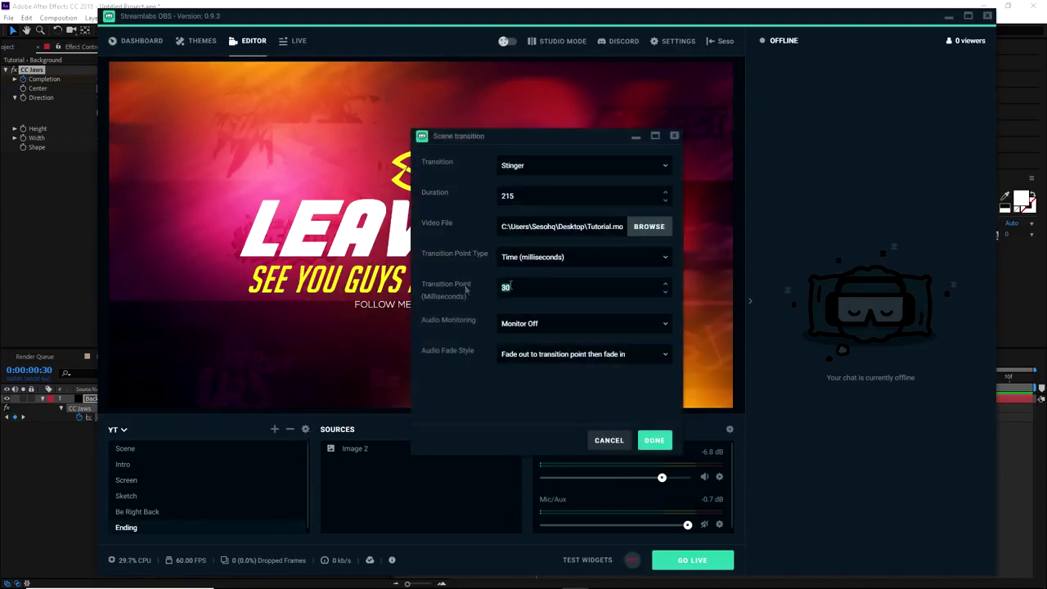
{"action": "double_click", "coordinate": [535, 288]}
{"action": "left_click", "coordinate": [632, 295]}
{"action": "left_click", "coordinate": [589, 259]}
{"action": "left_click", "coordinate": [525, 287]}
{"action": "left_click", "coordinate": [653, 440]}
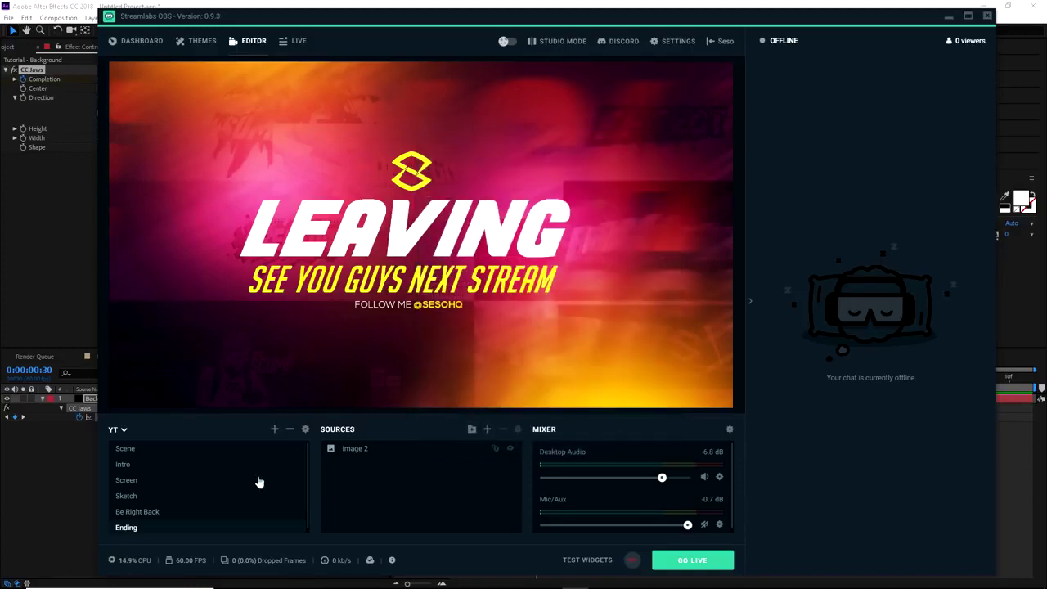
Test the frame-based stinger by switching to the Intro scene and on to Screen.
{"action": "left_click", "coordinate": [140, 465]}
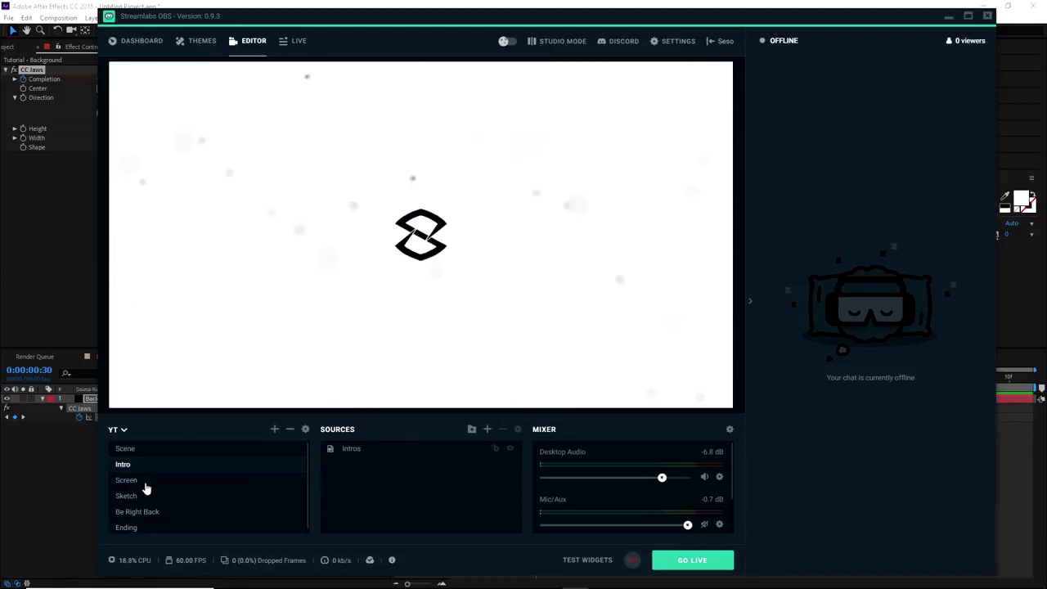
{"action": "left_click", "coordinate": [146, 487]}
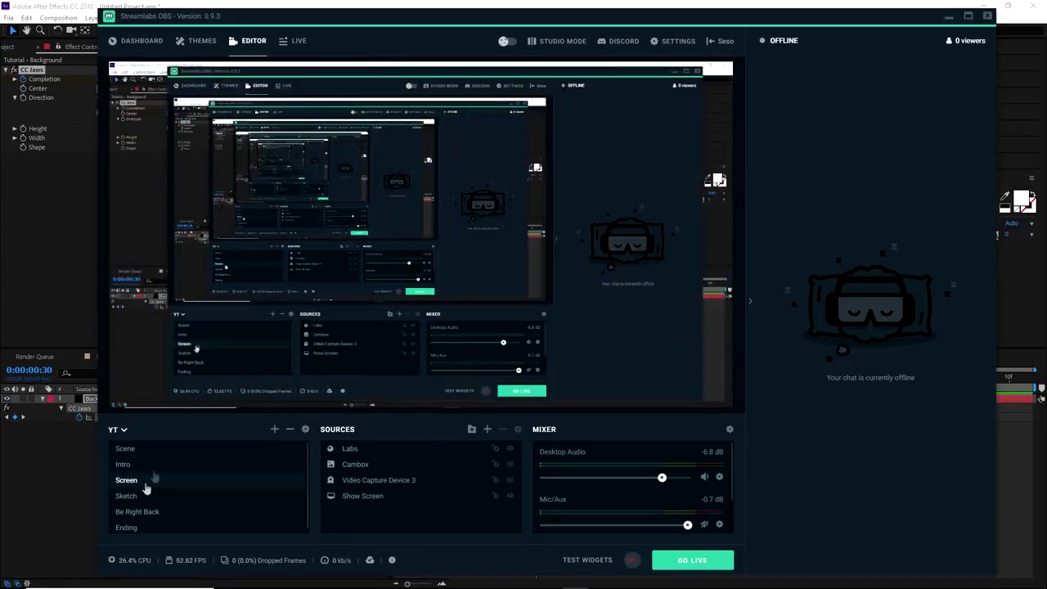
Check the position of the middle Completion keyframe in the After Effects timeline, and return to Streamlabs OBS.
{"action": "left_click", "coordinate": [491, 4]}
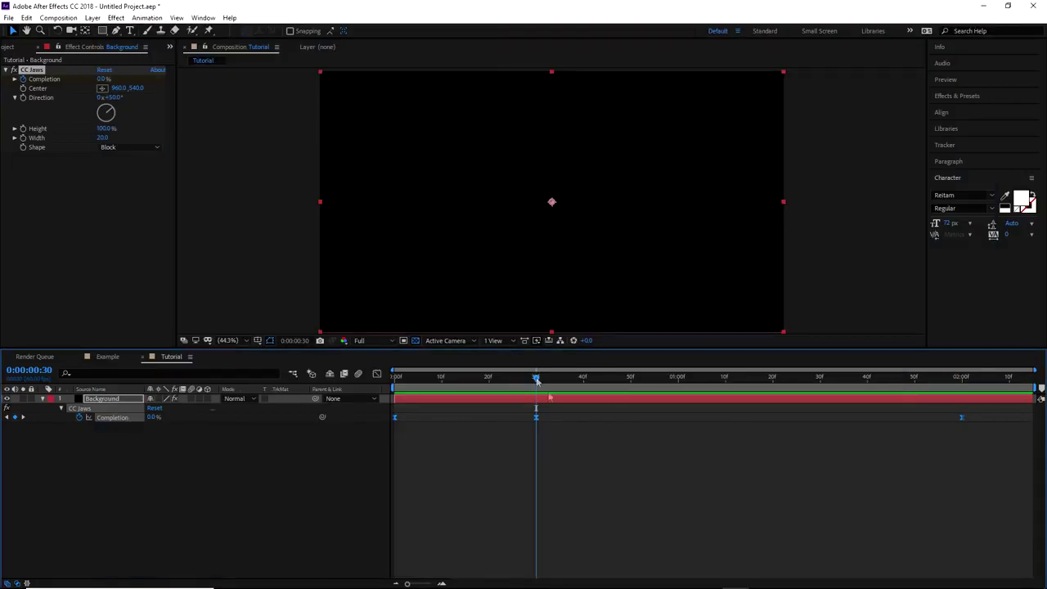
{"action": "mouse_move", "coordinate": [694, 577]}
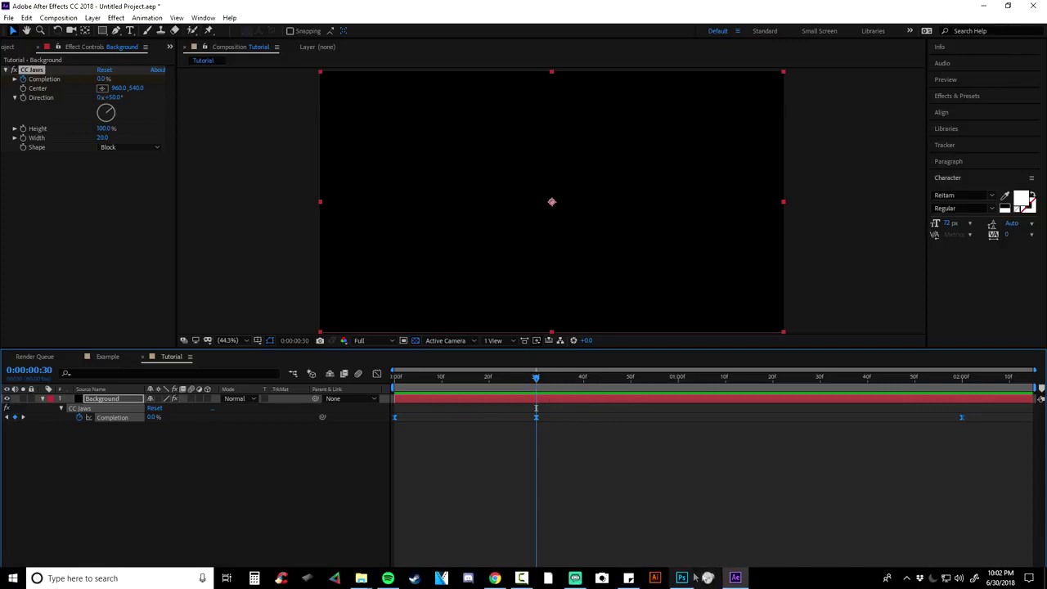
{"action": "left_click", "coordinate": [575, 579]}
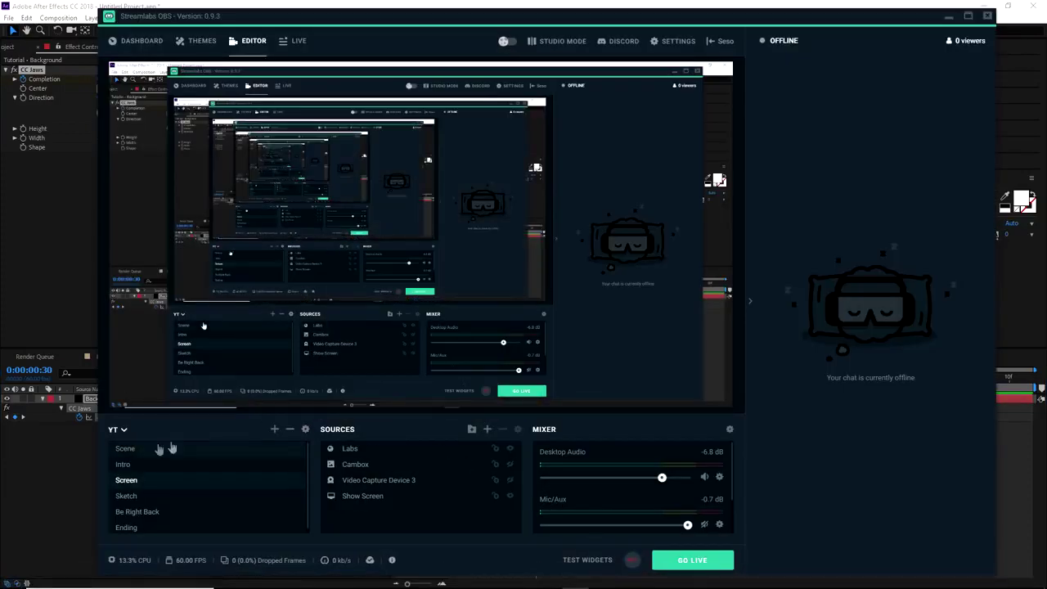
Switch to the scene named Scene and review the stinger transition settings, keeping Frame as the transition point type.
{"action": "left_click", "coordinate": [157, 448]}
{"action": "left_click", "coordinate": [305, 429]}
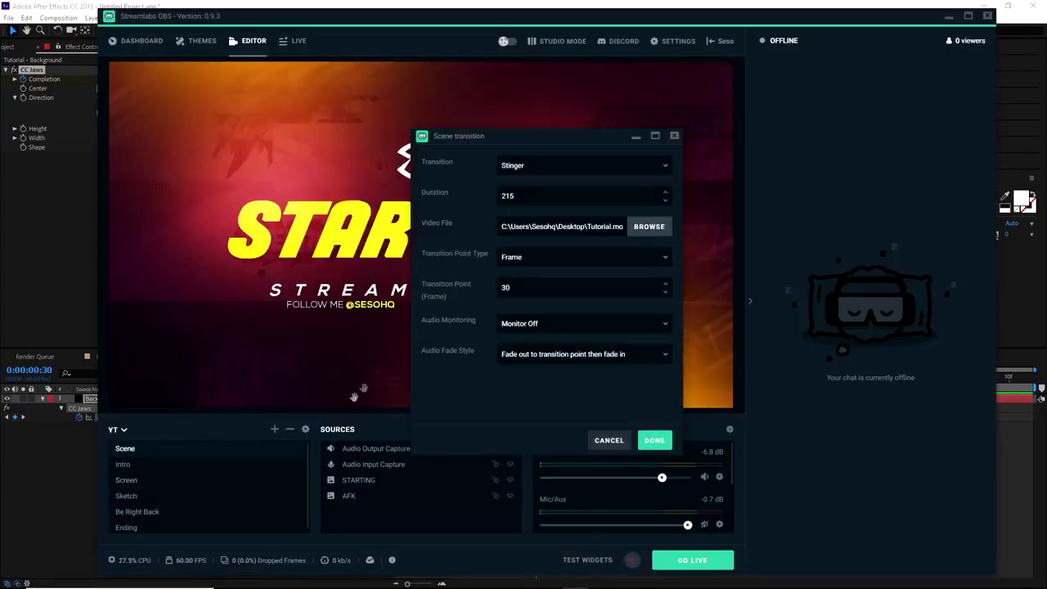
{"action": "left_click", "coordinate": [504, 261]}
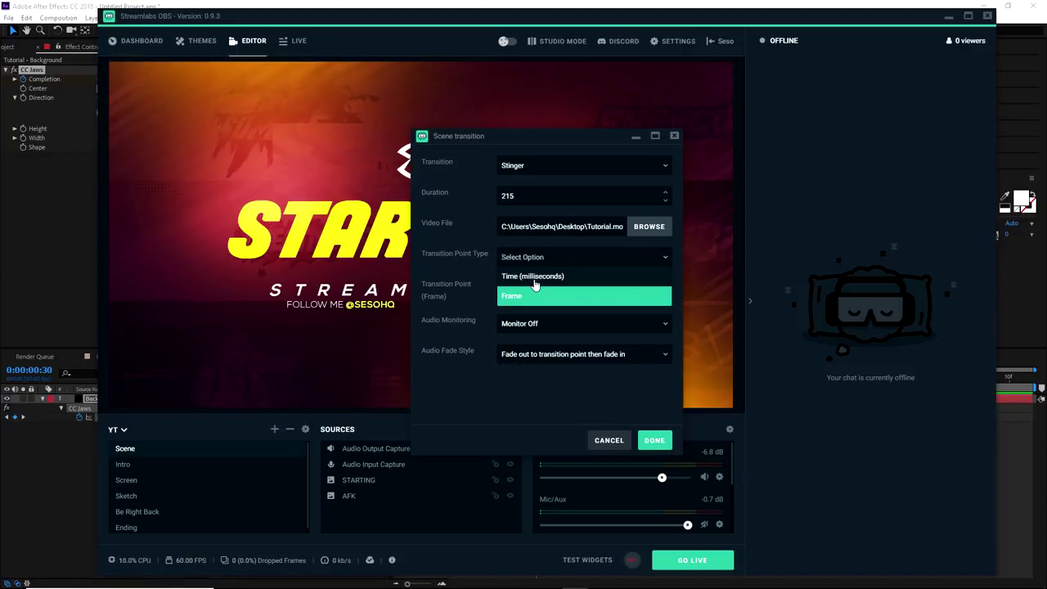
{"action": "left_click", "coordinate": [529, 296]}
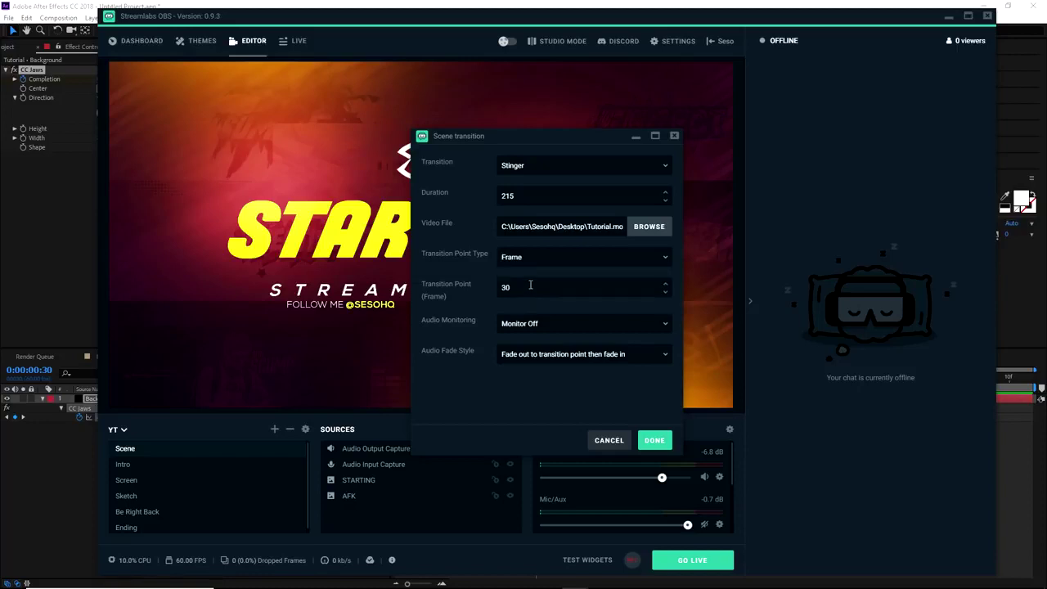
Check the middle Completion keyframe's frame in After Effects, and return to Streamlabs OBS to accept the stinger transition settings.
{"action": "left_click", "coordinate": [431, 5]}
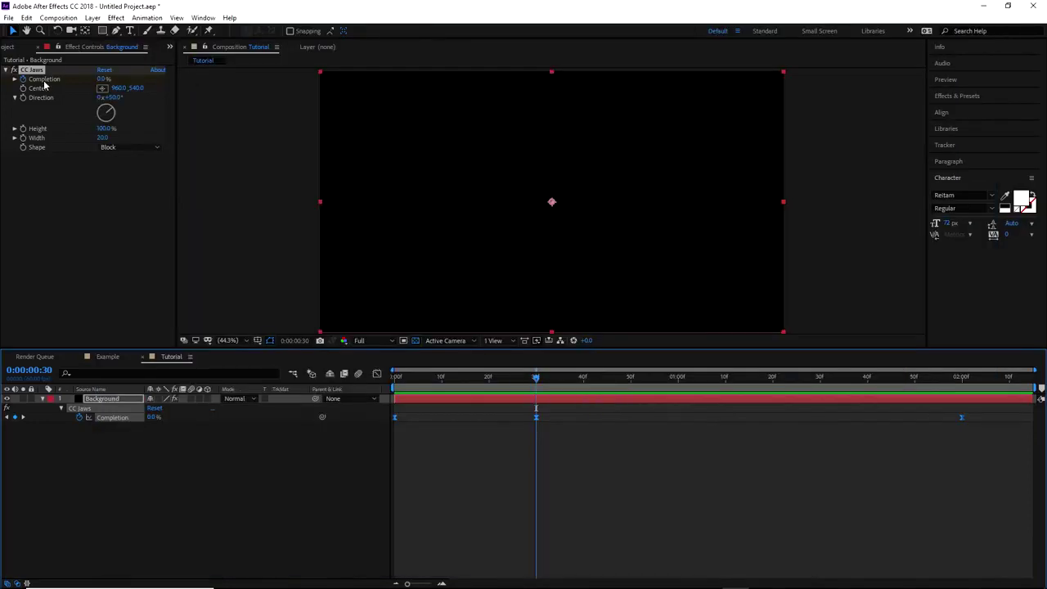
{"action": "mouse_move", "coordinate": [535, 379]}
{"action": "left_mouse_down"}
{"action": "mouse_move", "coordinate": [416, 380]}
{"action": "mouse_move", "coordinate": [536, 380]}
{"action": "left_mouse_up"}
{"action": "mouse_move", "coordinate": [681, 586]}
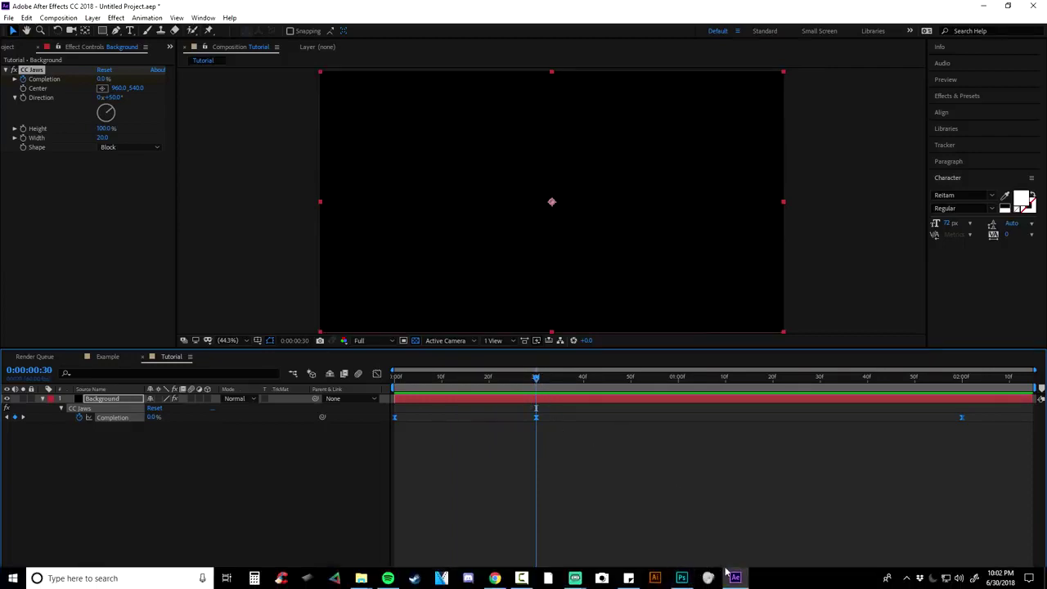
{"action": "mouse_move", "coordinate": [575, 578]}
{"action": "left_click", "coordinate": [615, 520]}
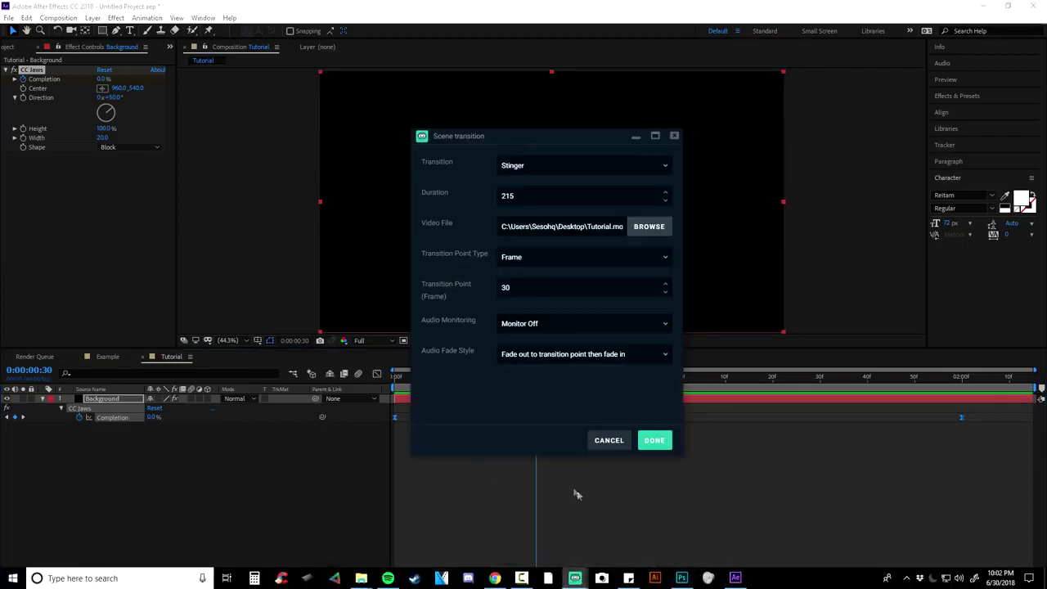
{"action": "left_click", "coordinate": [654, 440]}
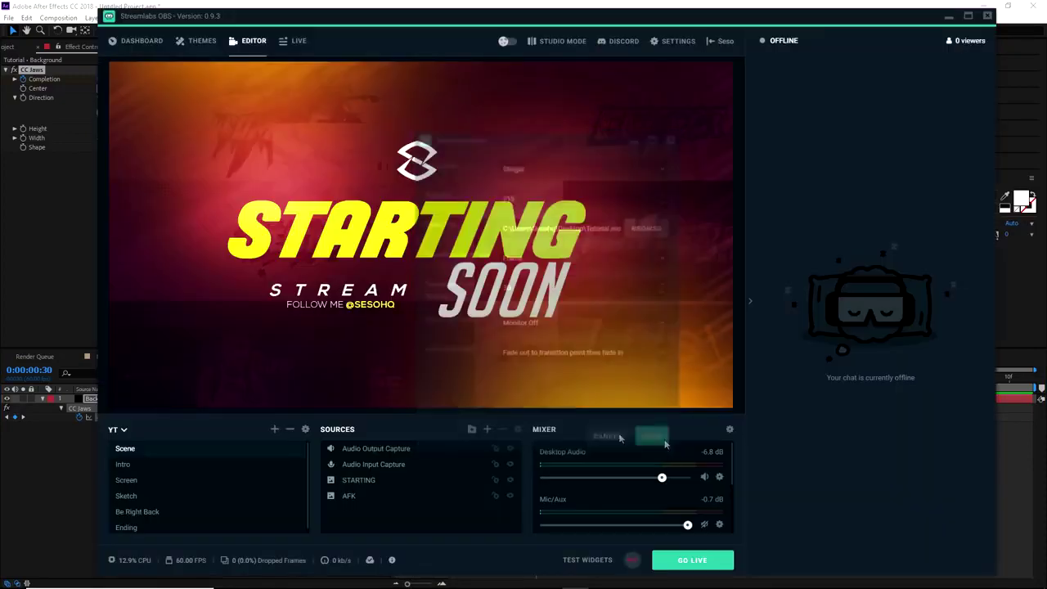
Test the stinger by switching to the Intro scene, on to Screen, and back to Scene.
{"action": "left_click", "coordinate": [151, 466]}
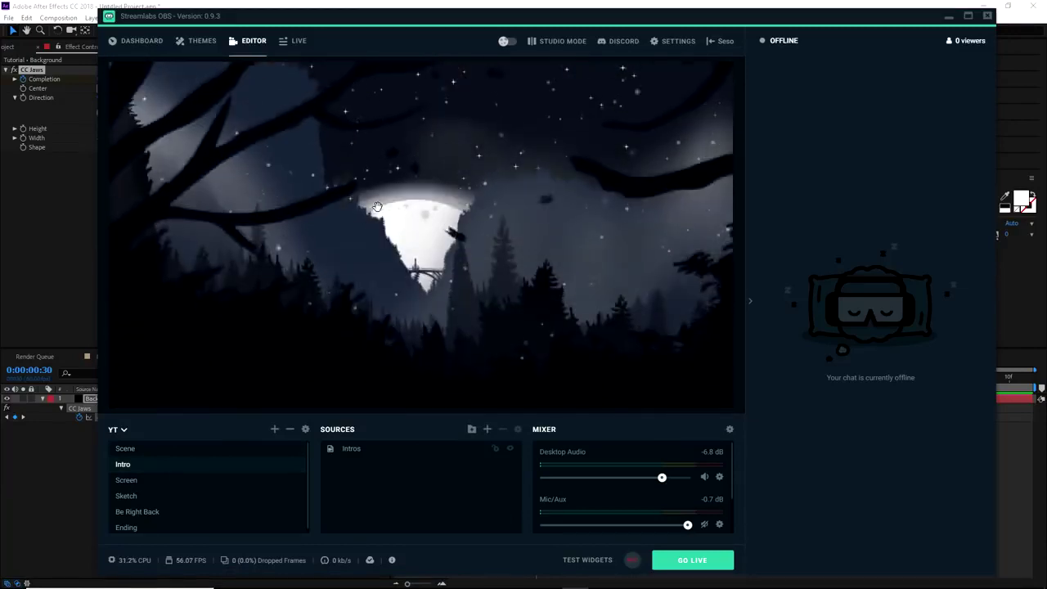
{"action": "left_click", "coordinate": [151, 481]}
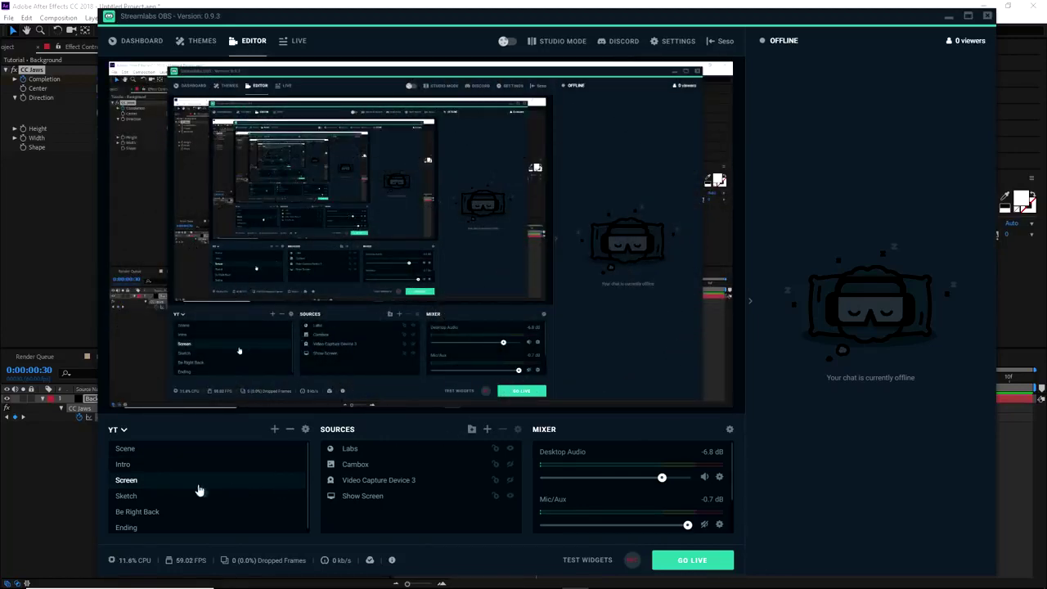
{"action": "left_click", "coordinate": [147, 454]}
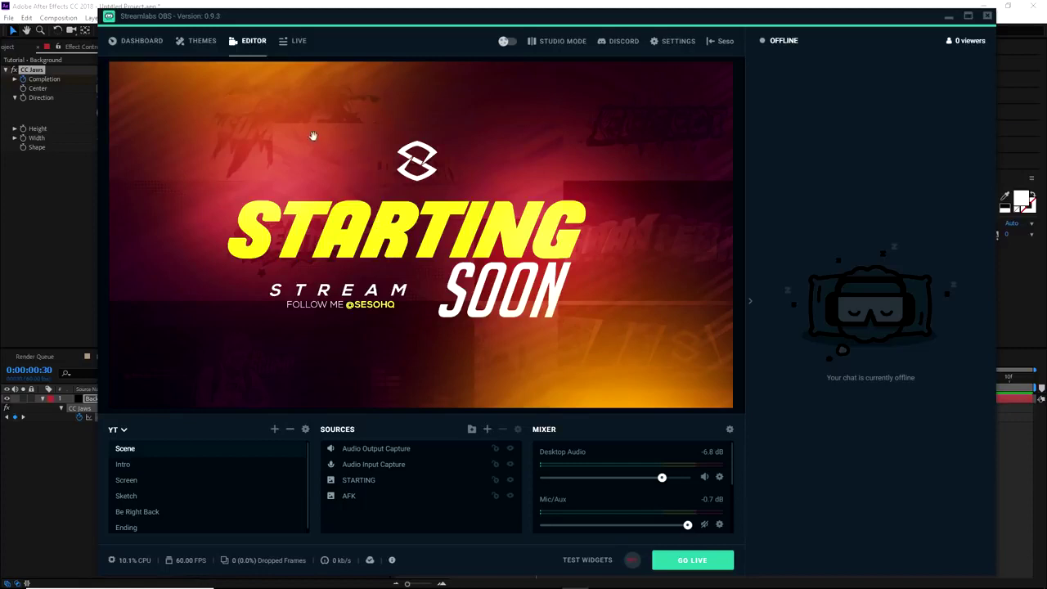
Switch to After Effects and review the Example composition's transition from the start of its timeline.
{"action": "left_click", "coordinate": [446, 5]}
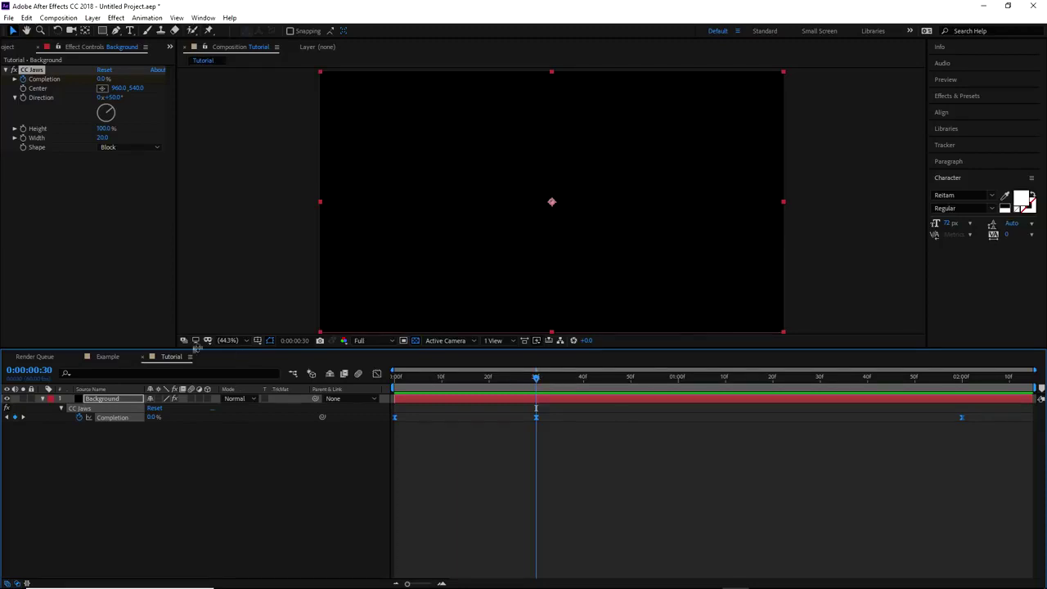
{"action": "left_click", "coordinate": [110, 356]}
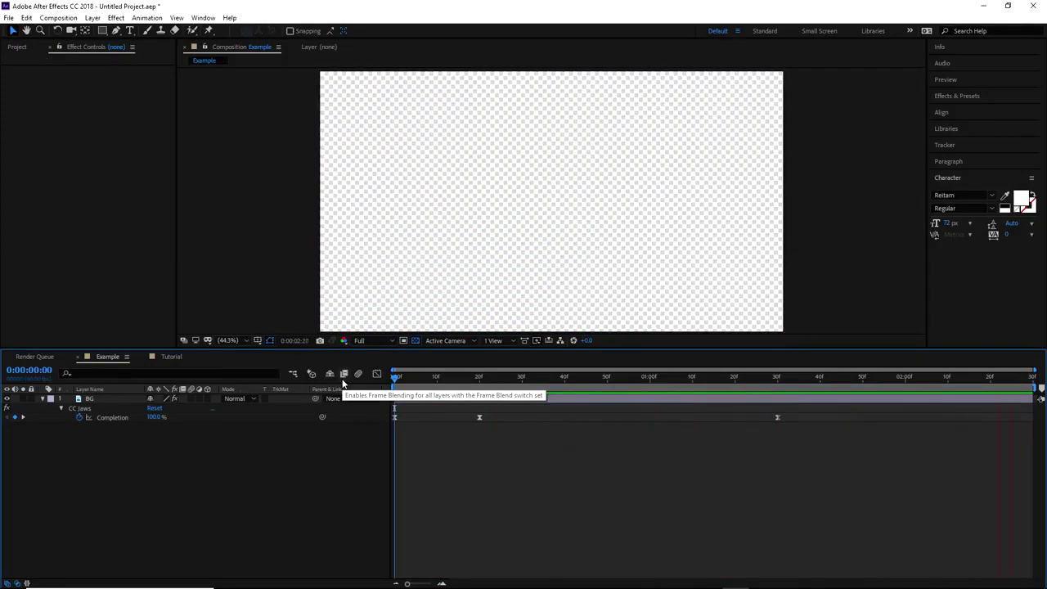
{"action": "left_click", "coordinate": [397, 378]}
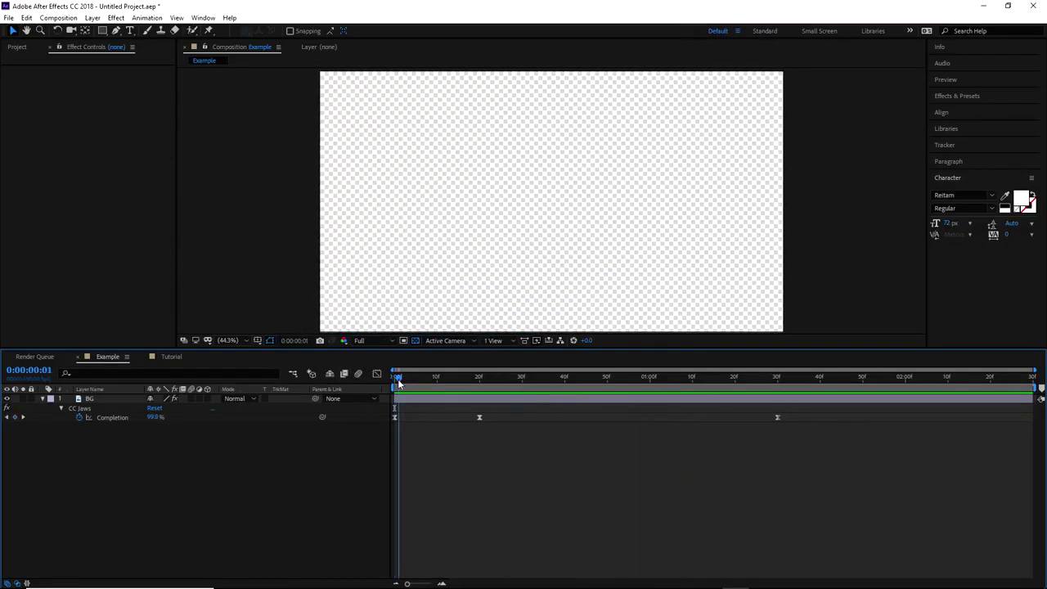
Examine the shape options of the CC Jaws effect on the BG layer, leaving the shape set to Block.
{"action": "left_click", "coordinate": [98, 399]}
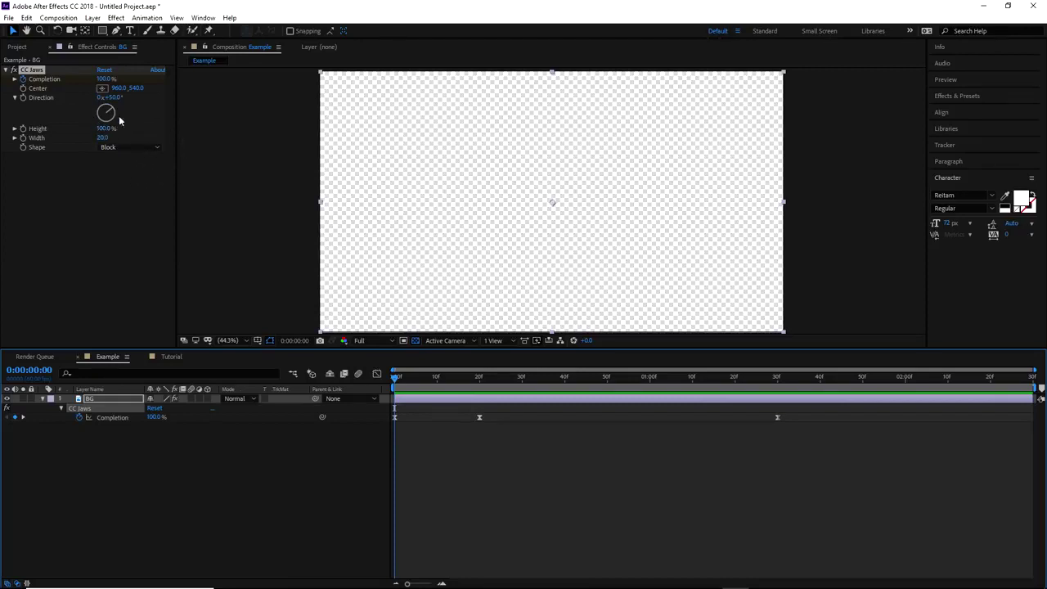
{"action": "left_click", "coordinate": [115, 147]}
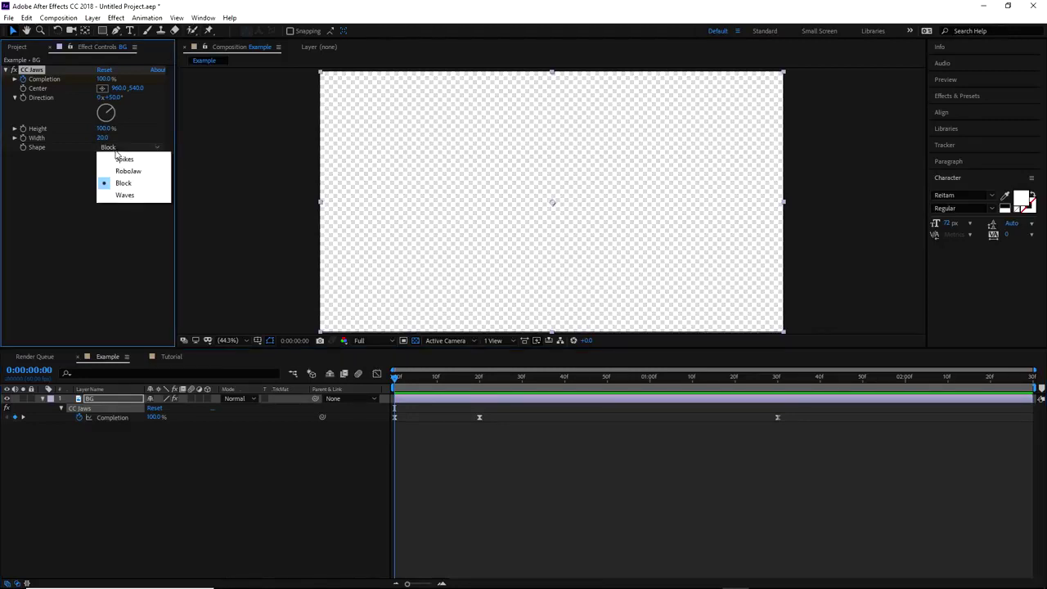
{"action": "left_click", "coordinate": [229, 188]}
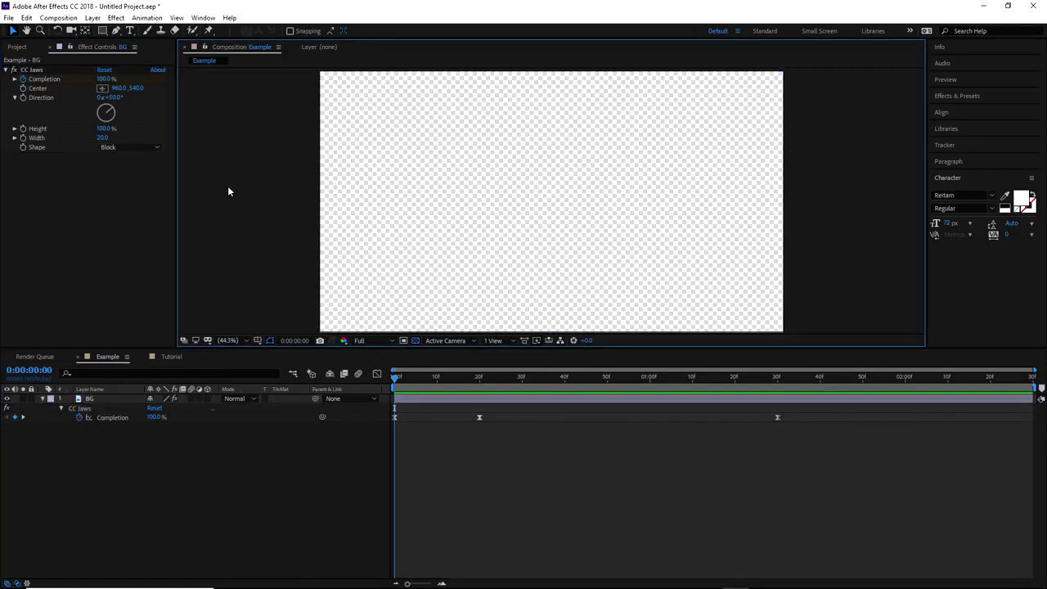